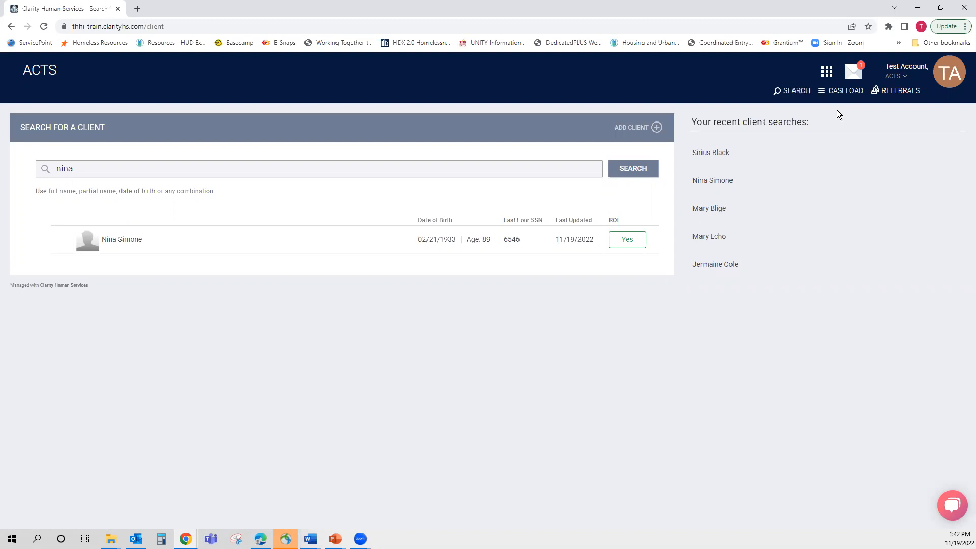
# Open the last client listed in the recent searches and review the record's history, notes and files
pyautogui.click(739, 269)
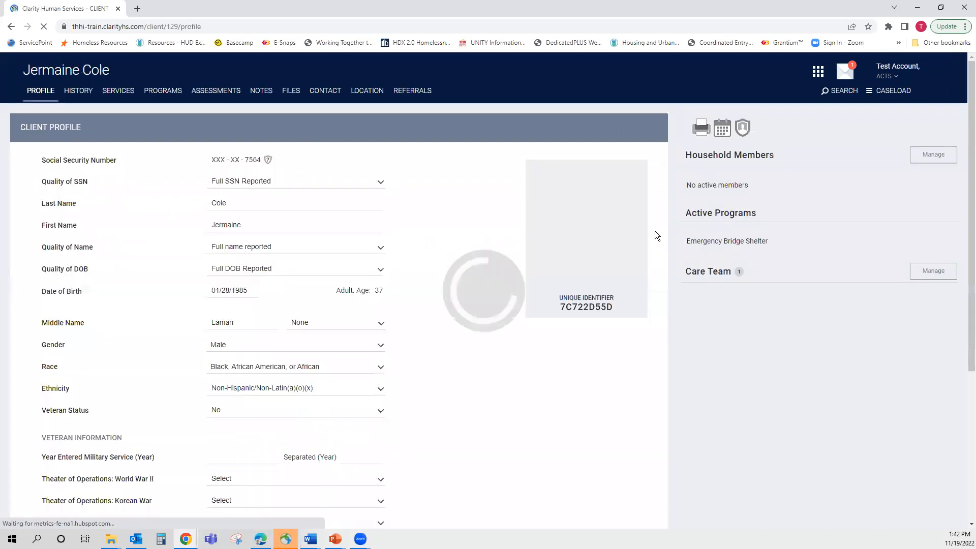
pyautogui.click(75, 95)
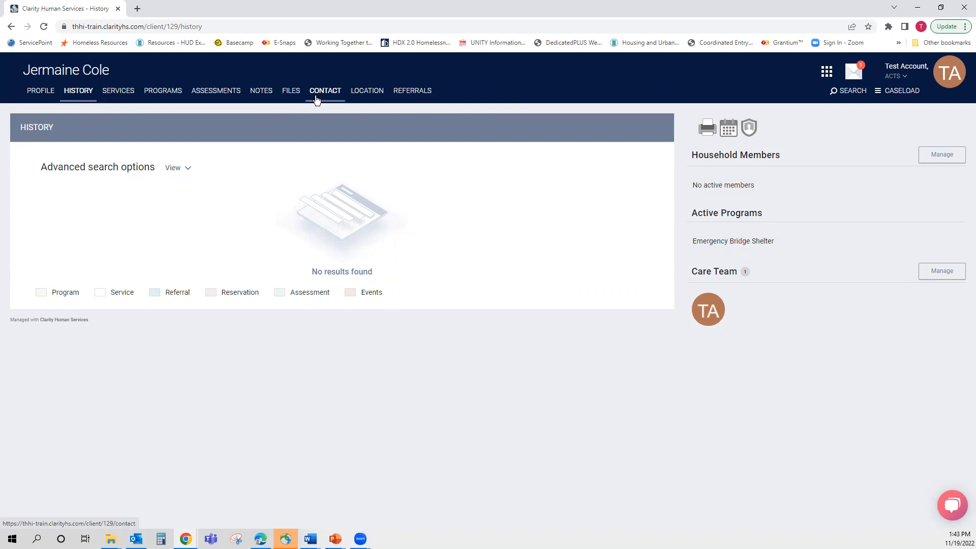
pyautogui.click(258, 95)
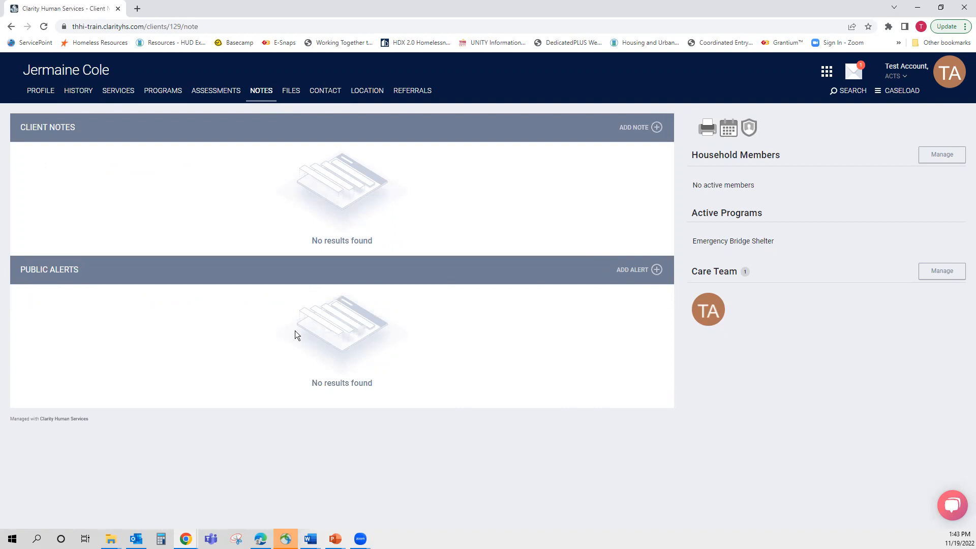
pyautogui.click(295, 97)
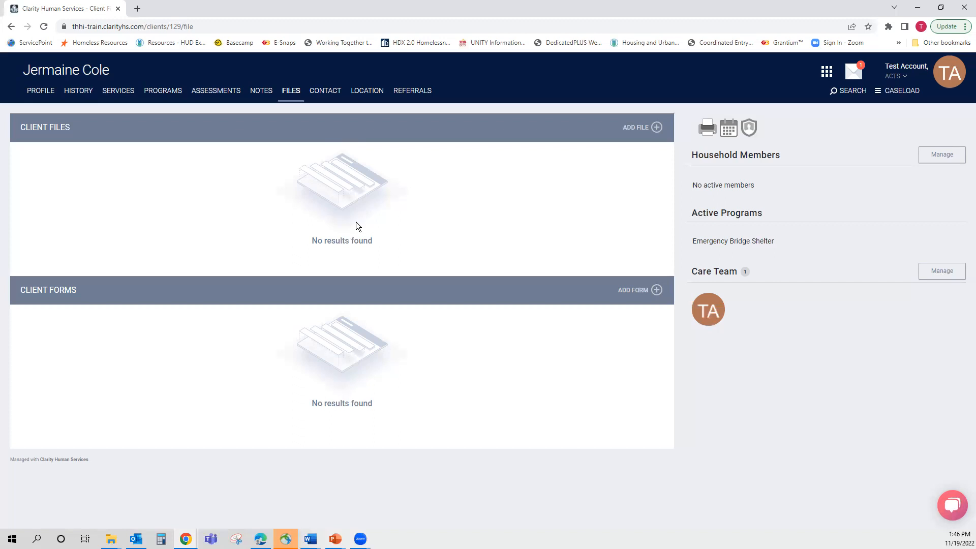
# Open a new contact form for the client and review its contact types and email field without entering anything
pyautogui.click(327, 92)
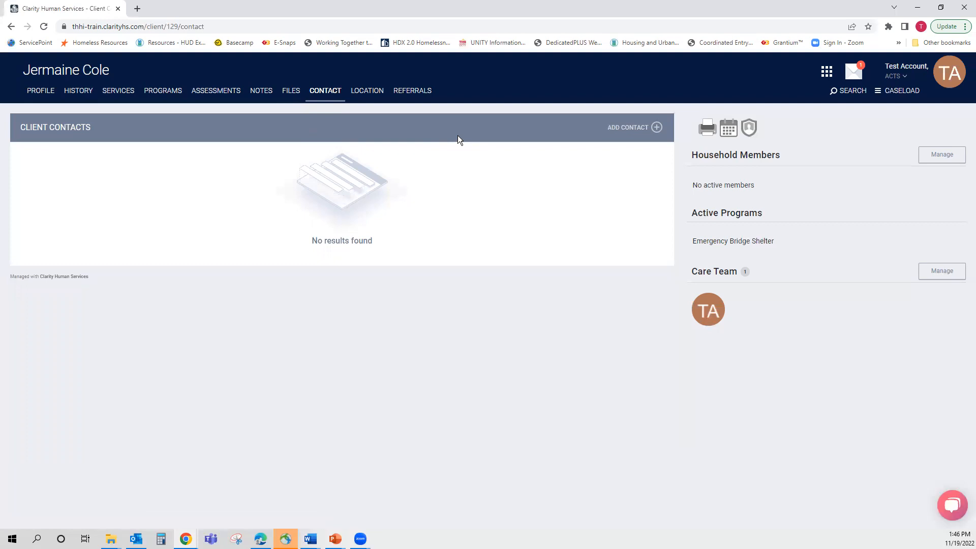
pyautogui.click(636, 132)
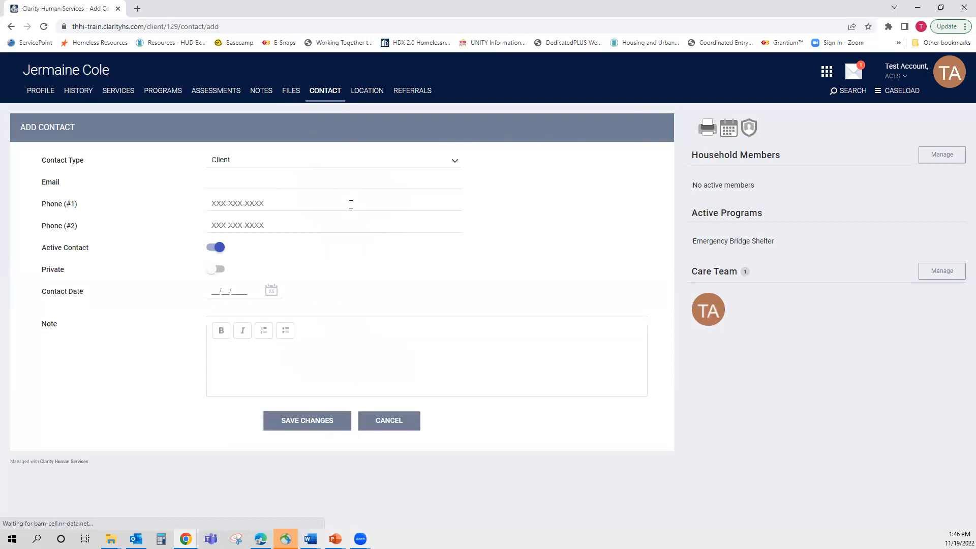
pyautogui.click(391, 164)
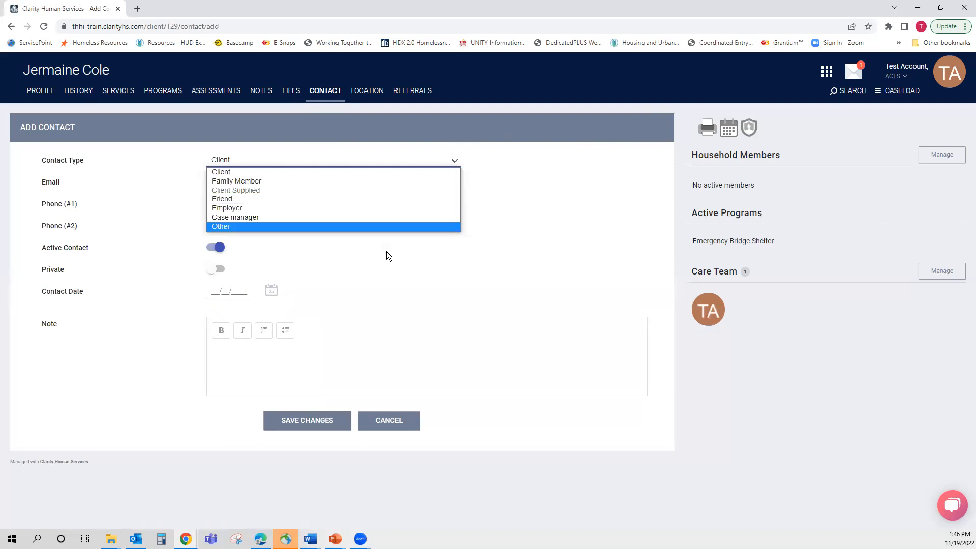
pyautogui.click(394, 281)
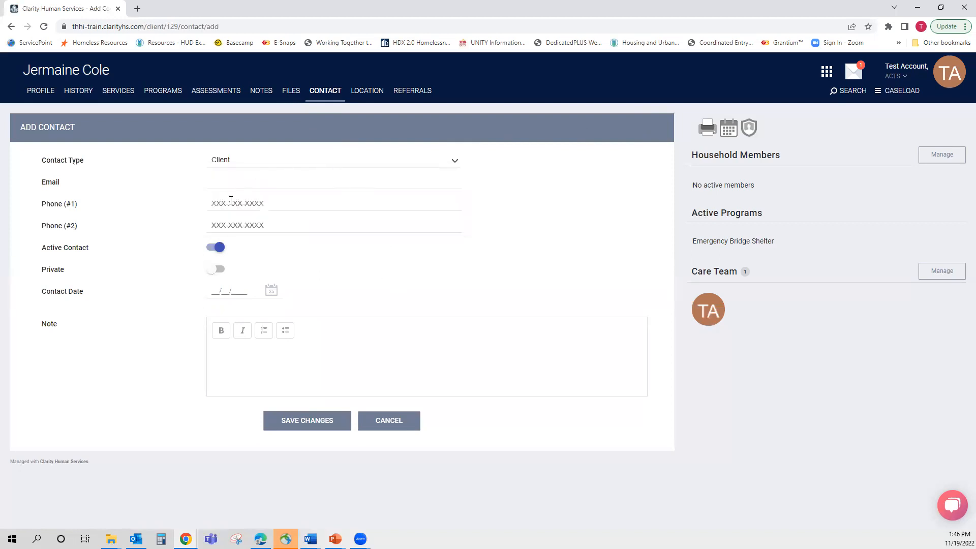
pyautogui.click(258, 185)
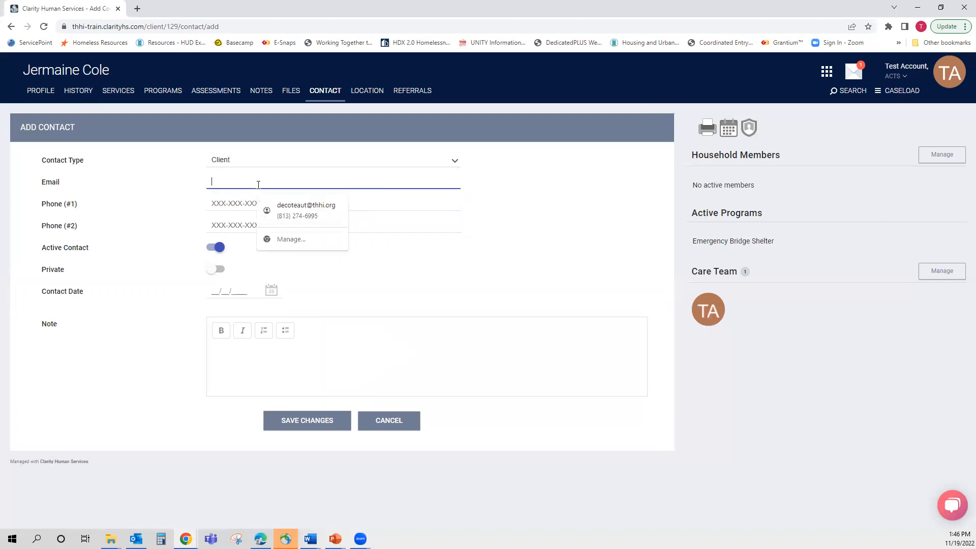
pyautogui.click(488, 191)
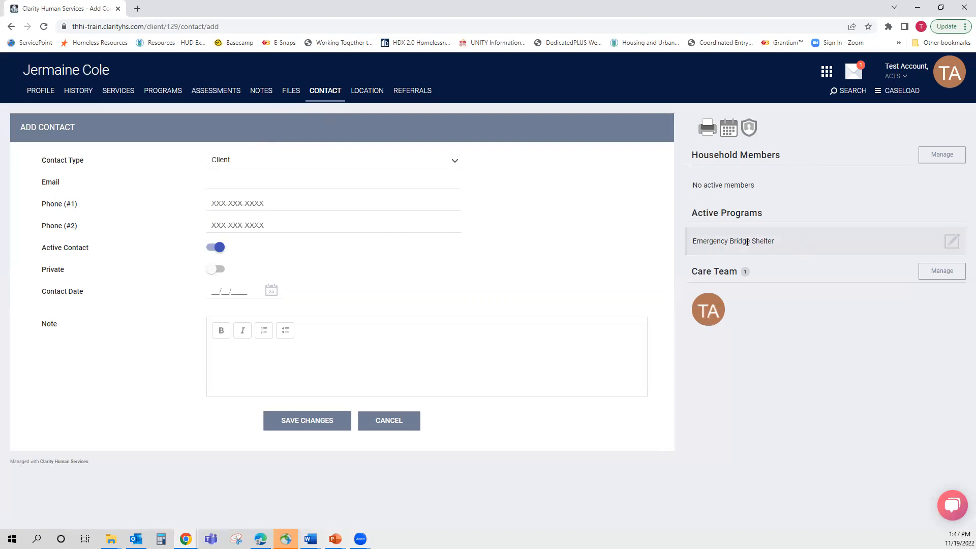
# Open the client's active Emergency Bridge Shelter program and review its available assessments and assessment history
pyautogui.click(953, 245)
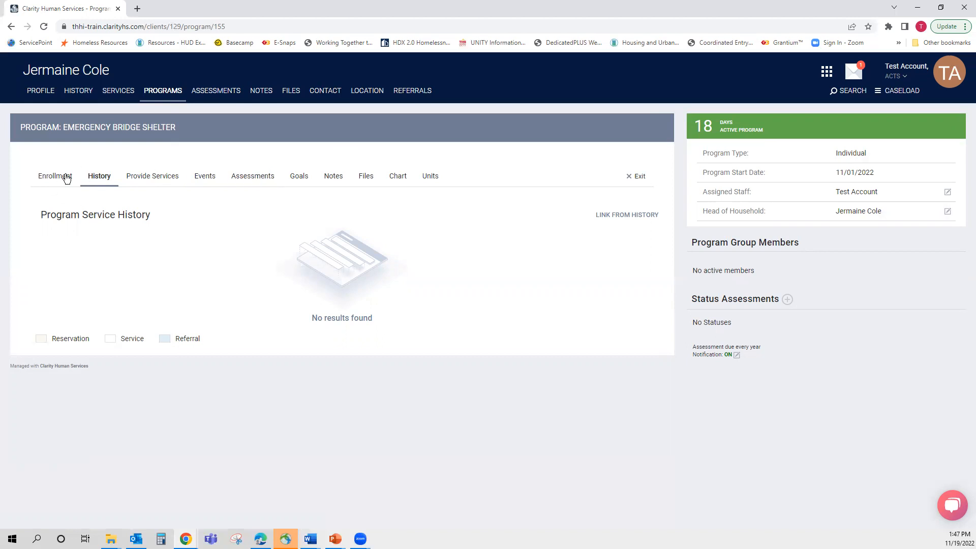
pyautogui.click(244, 178)
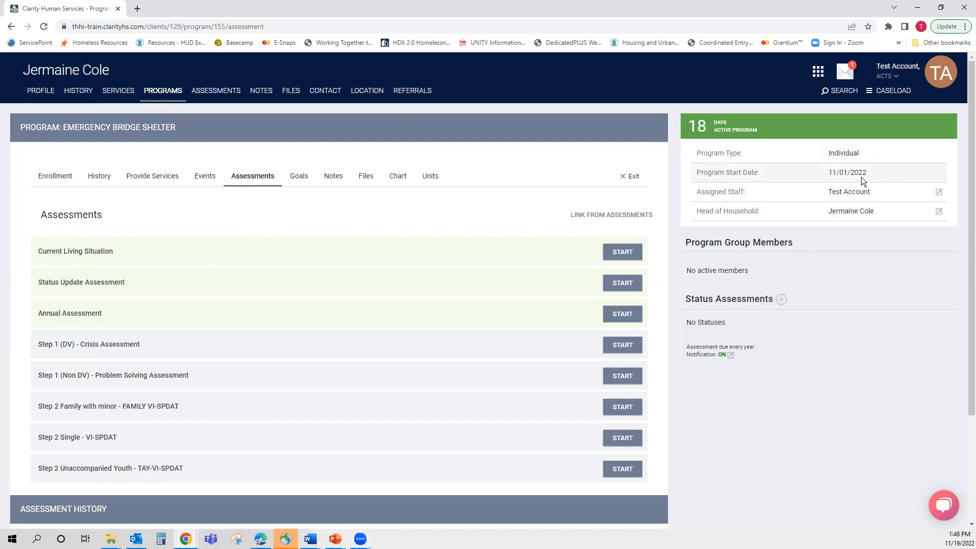
pyautogui.scroll(-3, 387, 357)
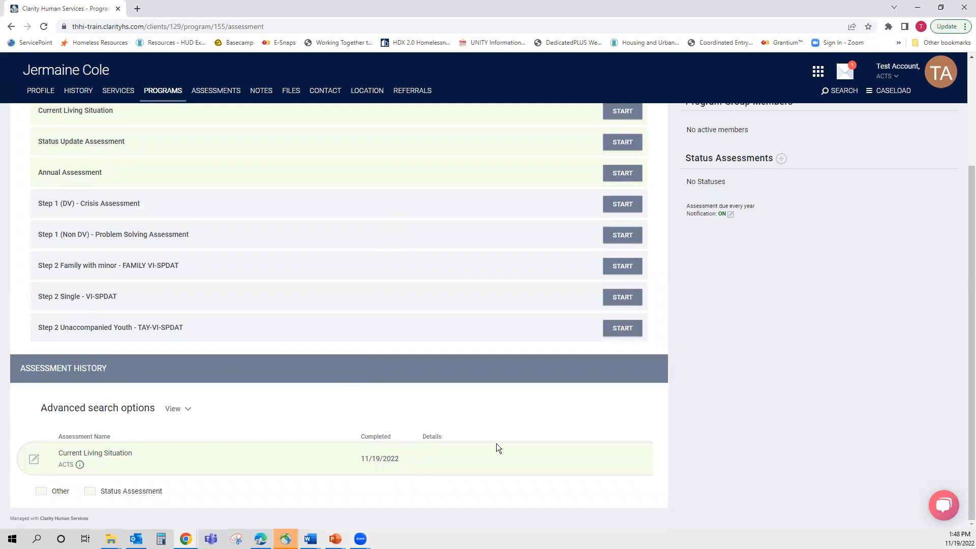
pyautogui.scroll(1, 496, 443)
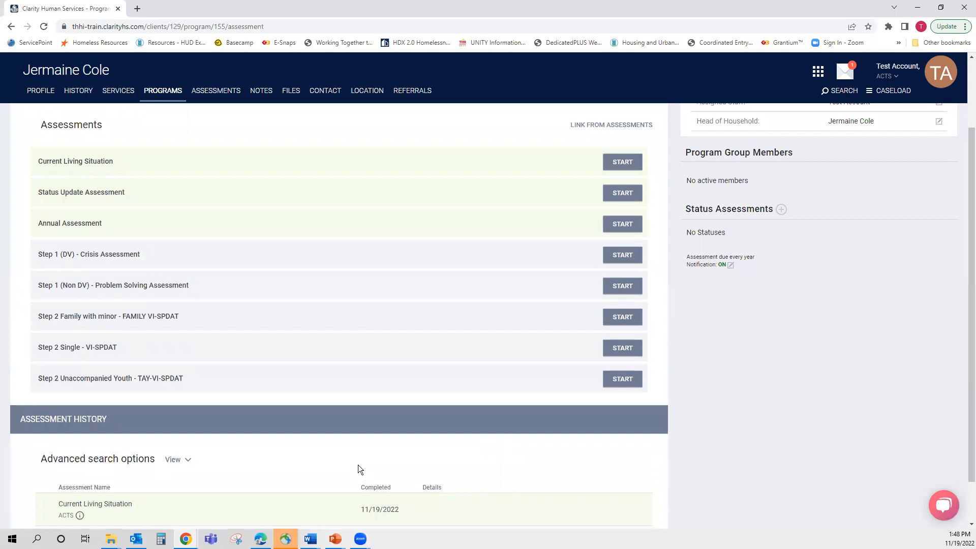
pyautogui.scroll(-1, 278, 500)
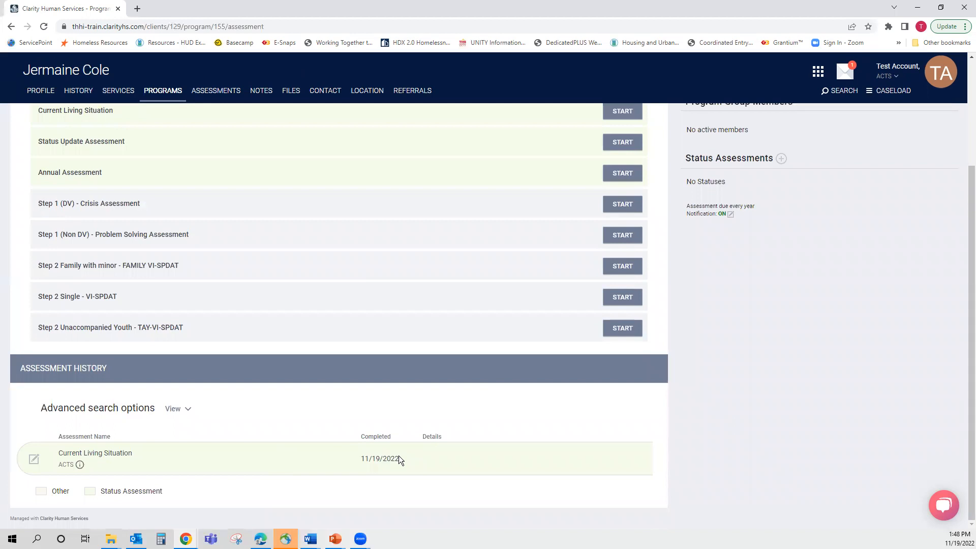
pyautogui.scroll(2, 39, 178)
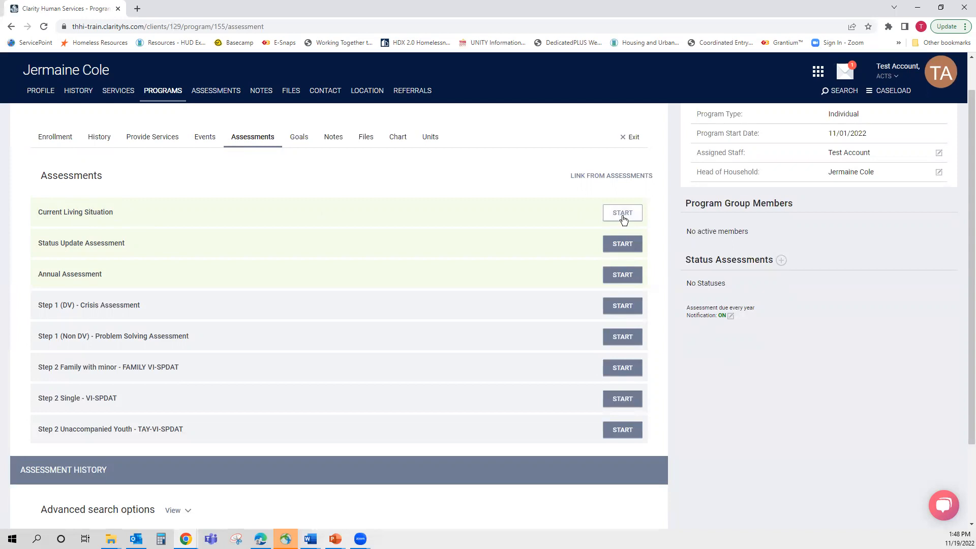
# Look over a new Current Living Situation form, leave it unsaved, and review the program's assessment list and history again
pyautogui.click(623, 219)
pyautogui.click(492, 256)
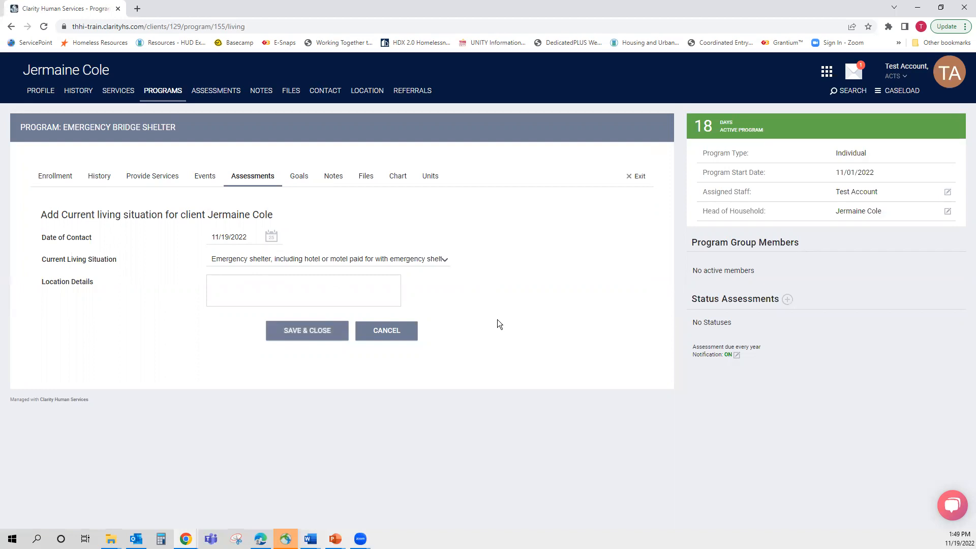
pyautogui.click(244, 180)
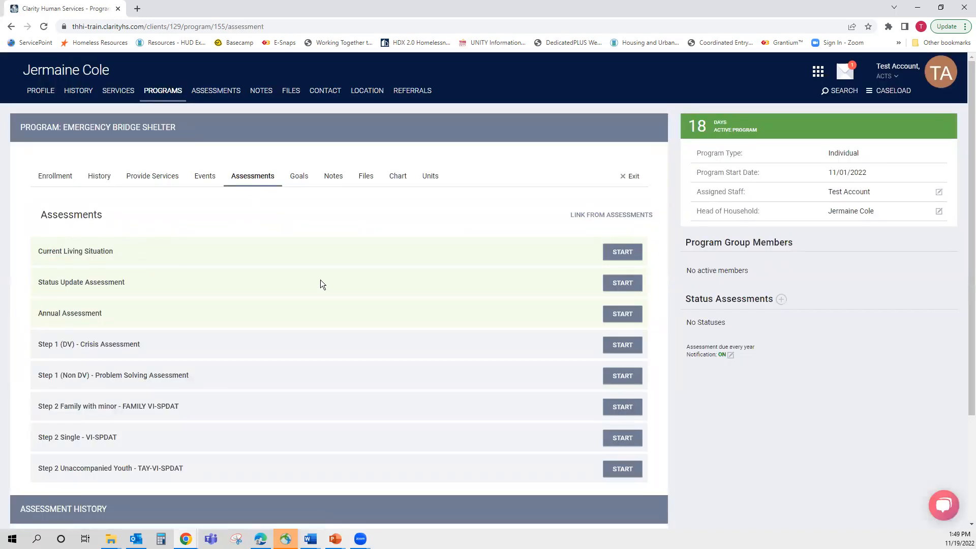
pyautogui.scroll(-3, 293, 330)
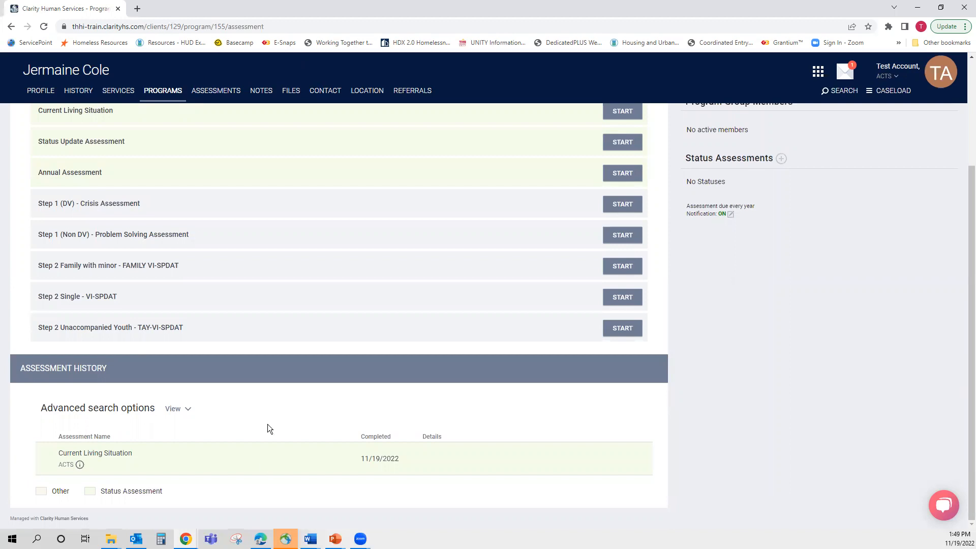
pyautogui.moveTo(273, 447)
pyautogui.scroll(3, 283, 431)
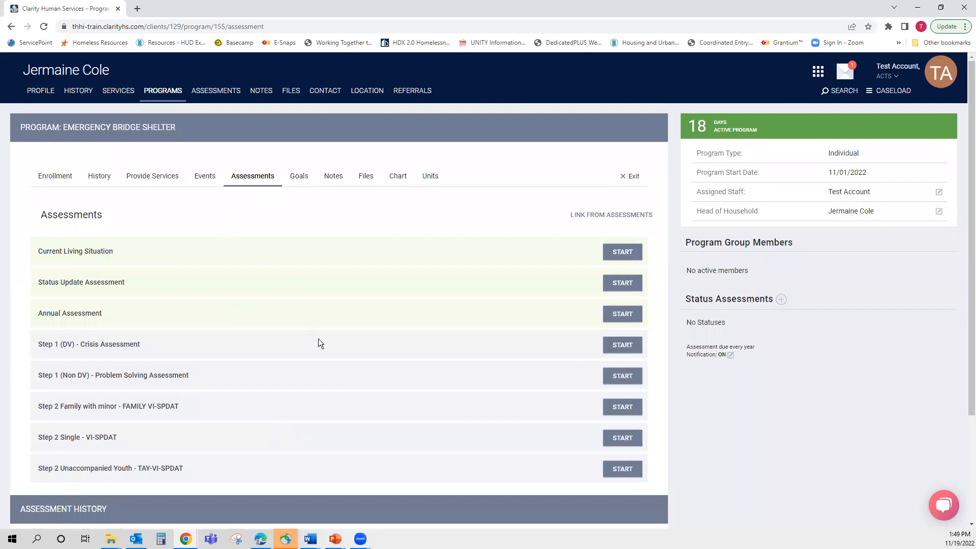
pyautogui.scroll(-3, 318, 339)
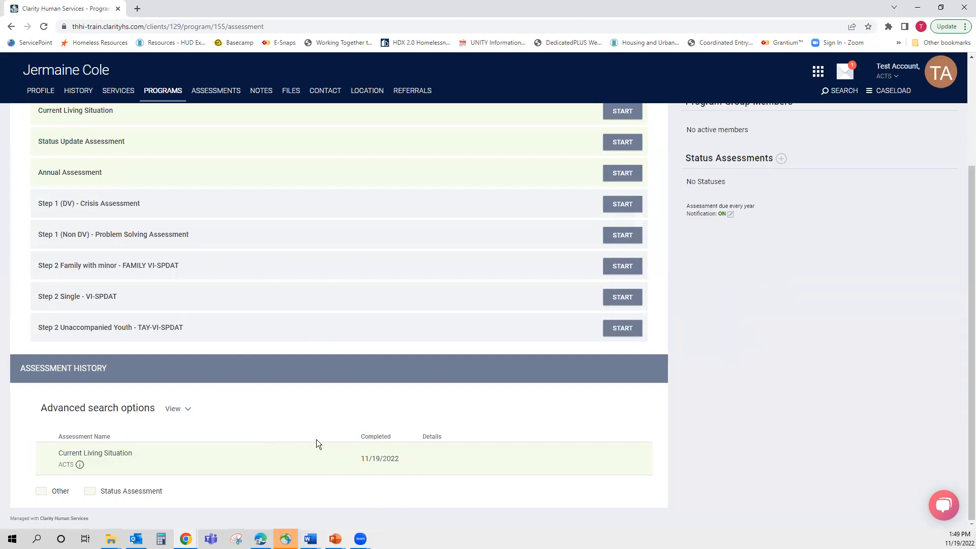
pyautogui.scroll(3, 317, 443)
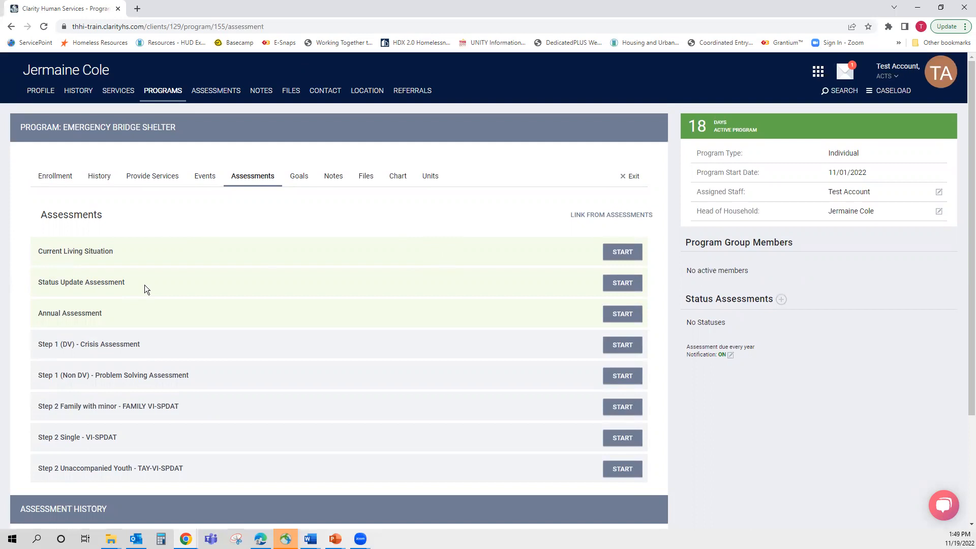
# Start the Step 1 (Non DV) Problem Solving Assessment with type In person and the emergency shelter option as current living situation
pyautogui.scroll(-1, 145, 285)
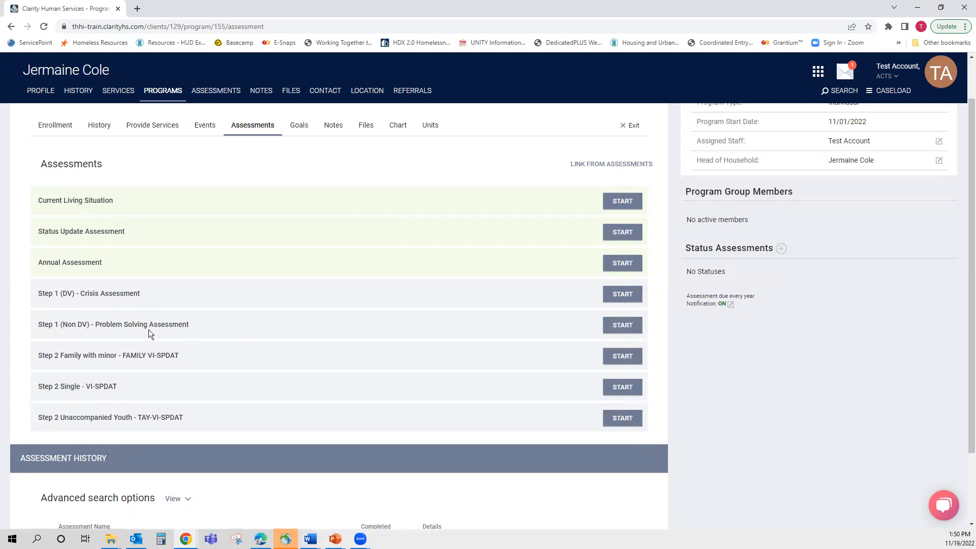
pyautogui.click(609, 331)
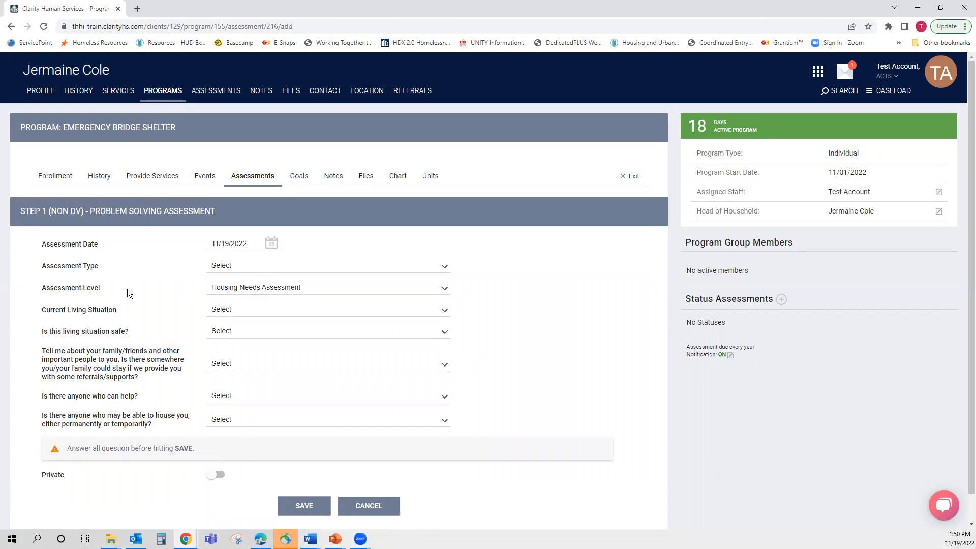
pyautogui.click(283, 267)
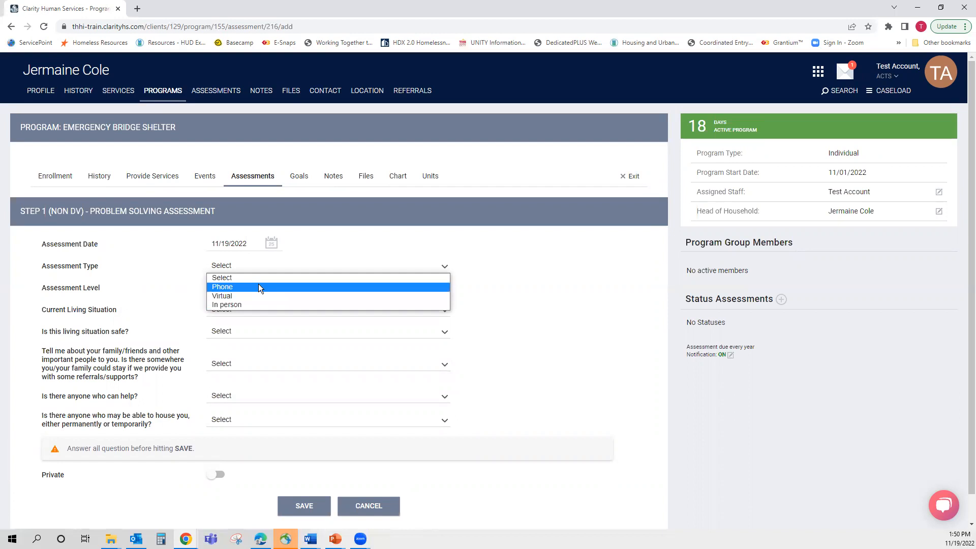
pyautogui.click(260, 304)
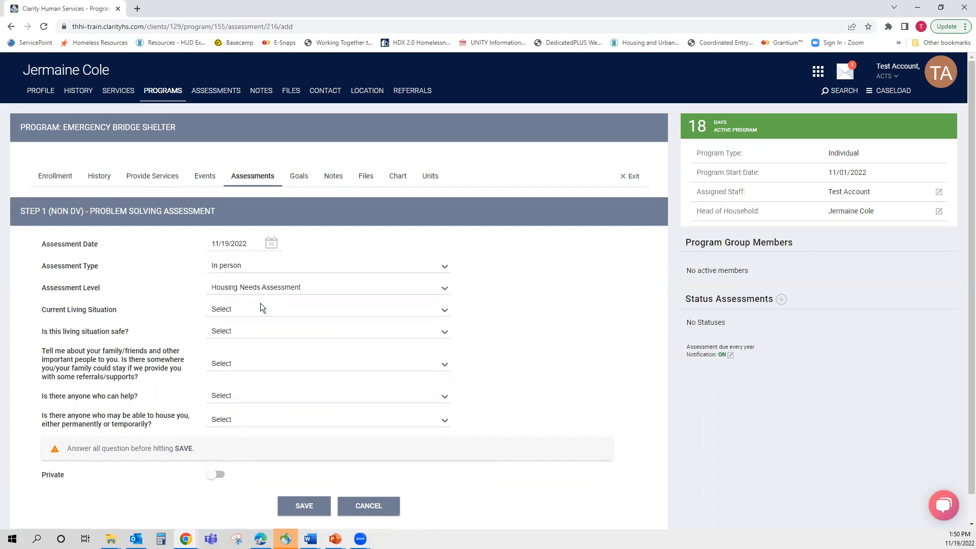
pyautogui.click(221, 309)
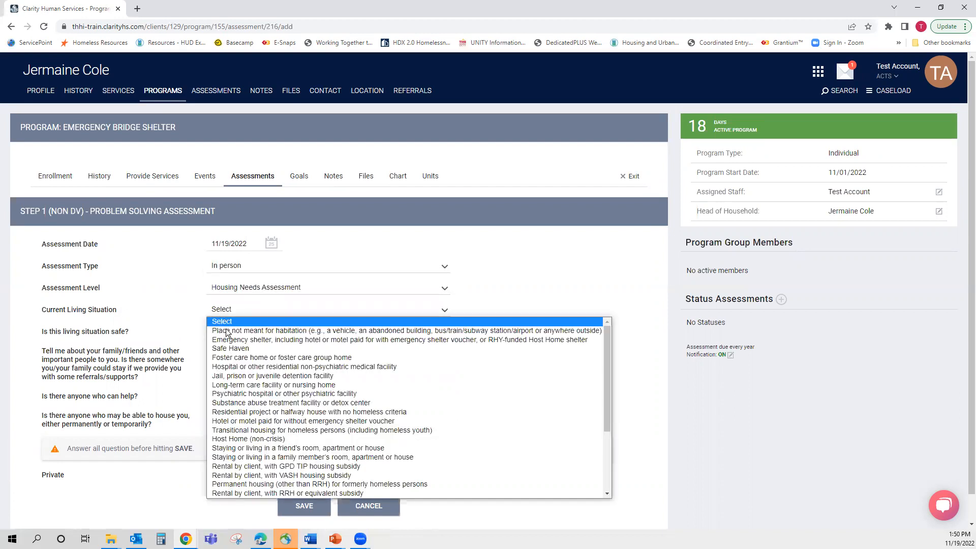
pyautogui.click(231, 340)
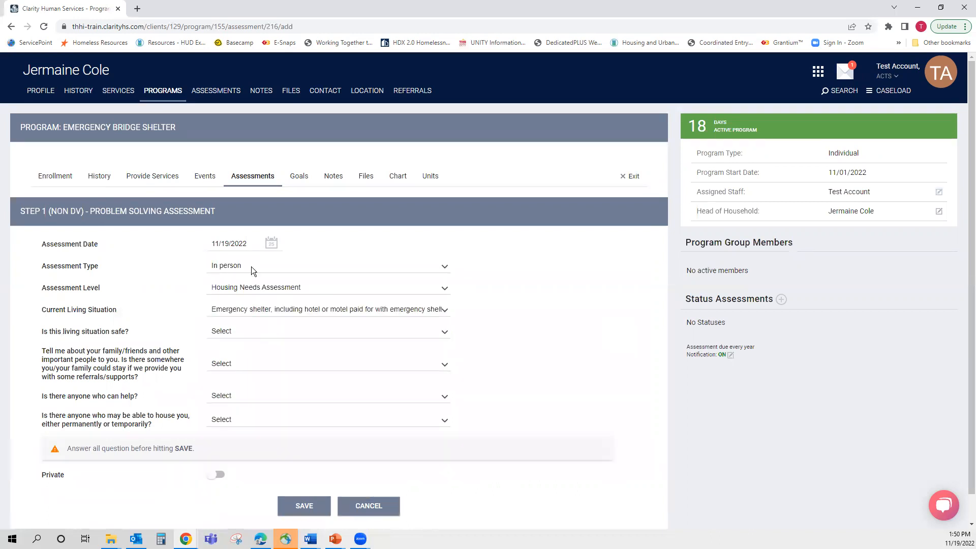
# Answer Yes to whether the living situation is safe and Yes to whether the client could return there
pyautogui.click(252, 331)
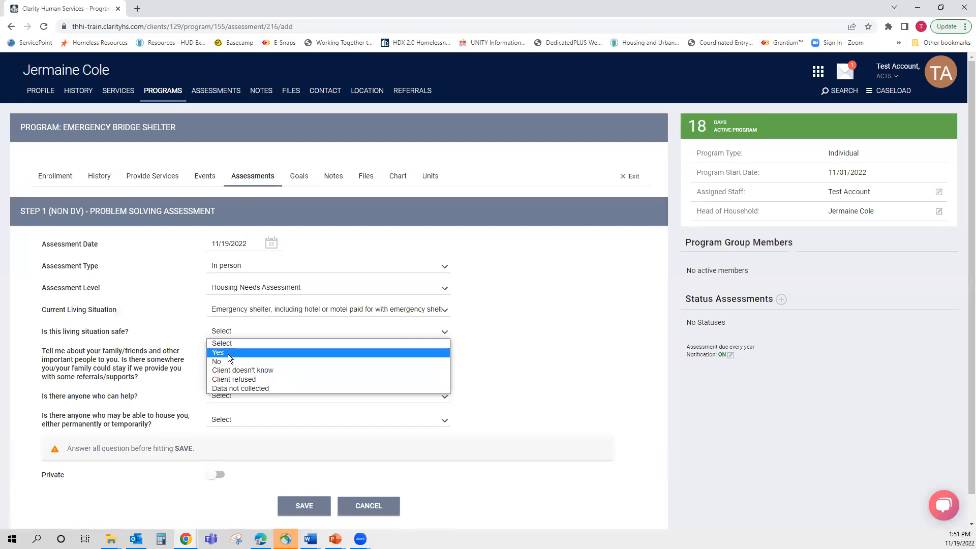
pyautogui.click(228, 353)
pyautogui.click(228, 354)
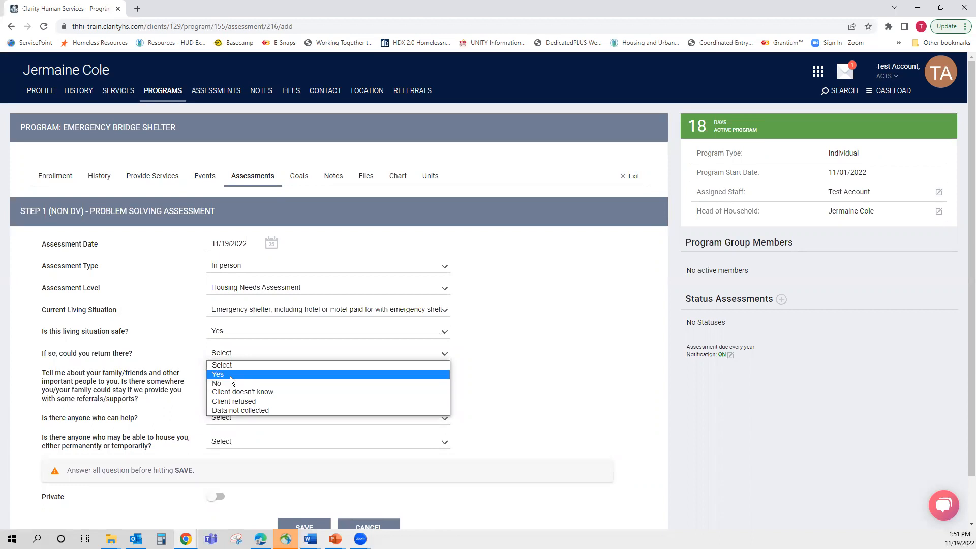
pyautogui.click(230, 375)
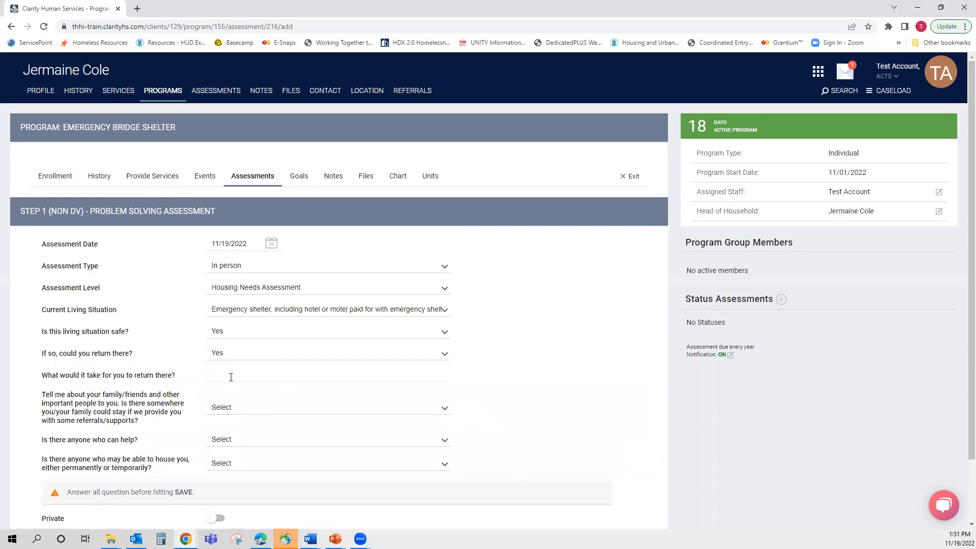
pyautogui.click(231, 377)
# Change the answer on whether the client could return there to No and read the family and friends question
pyautogui.click(252, 356)
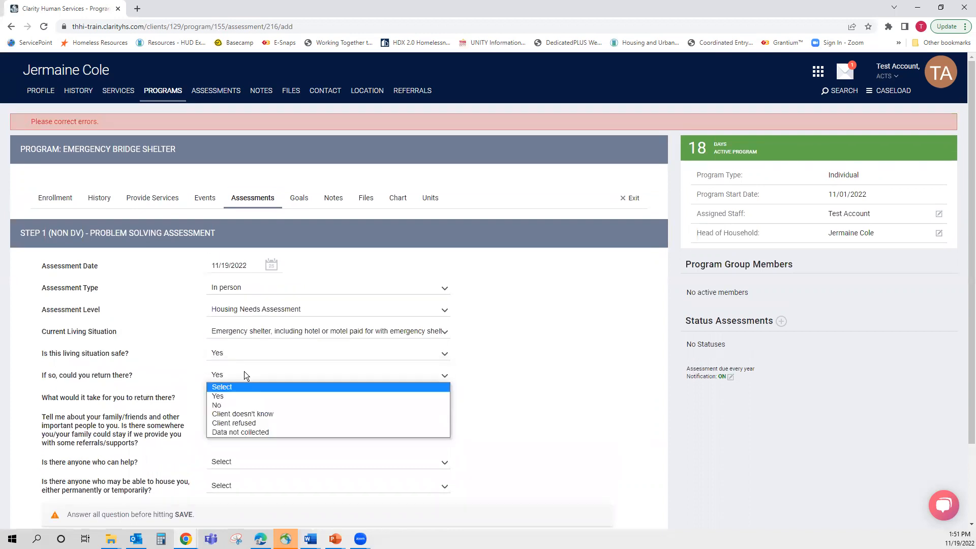
pyautogui.click(228, 403)
pyautogui.scroll(-1, 251, 357)
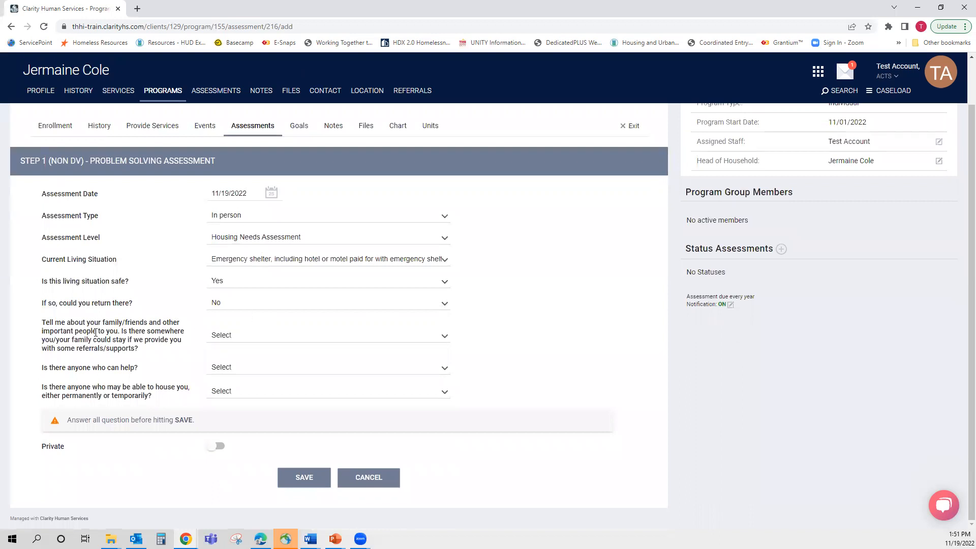
pyautogui.moveTo(96, 332); pyautogui.dragTo(130, 341)
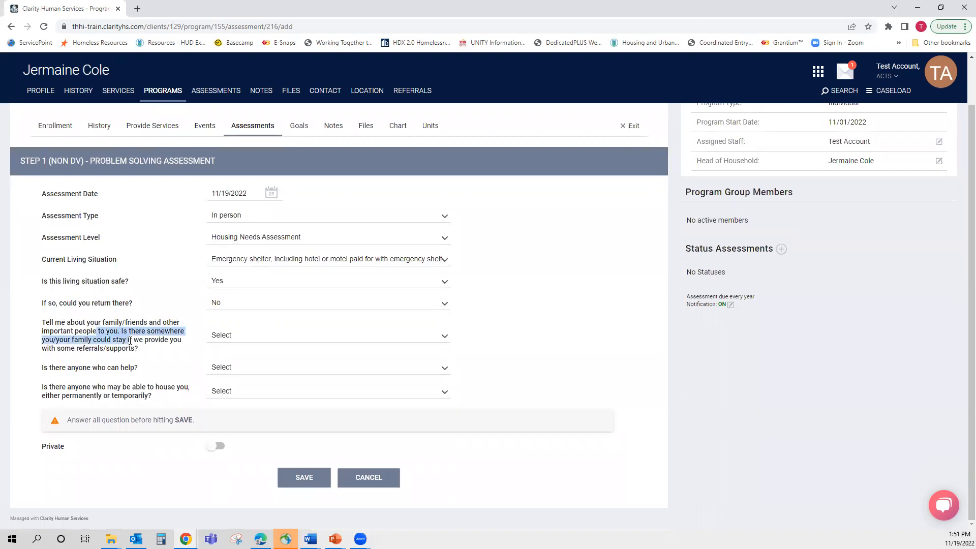
pyautogui.click(159, 344)
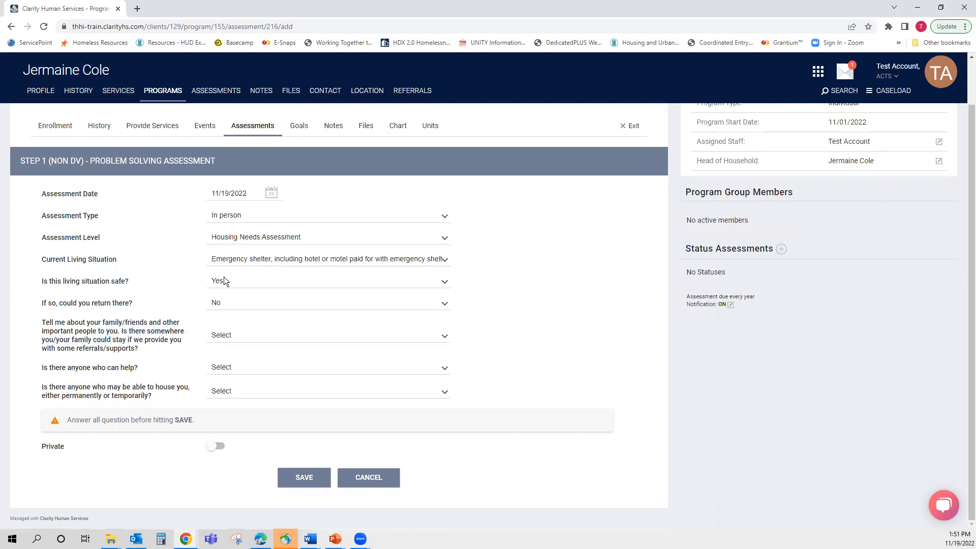
# Try answering Yes to whether the client could stay with family or friends, and examine the follow-up question about needed referrals
pyautogui.click(238, 334)
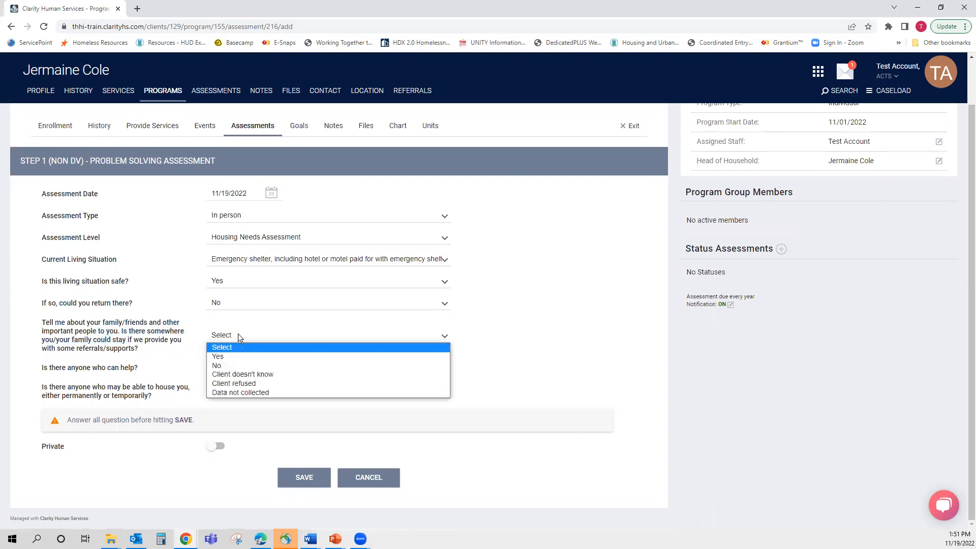
pyautogui.click(244, 367)
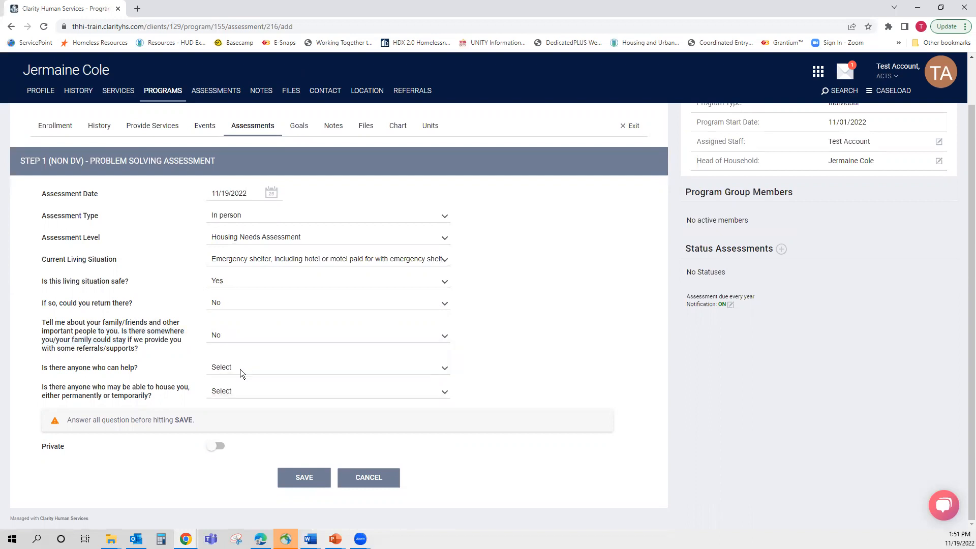
pyautogui.click(243, 333)
pyautogui.click(241, 357)
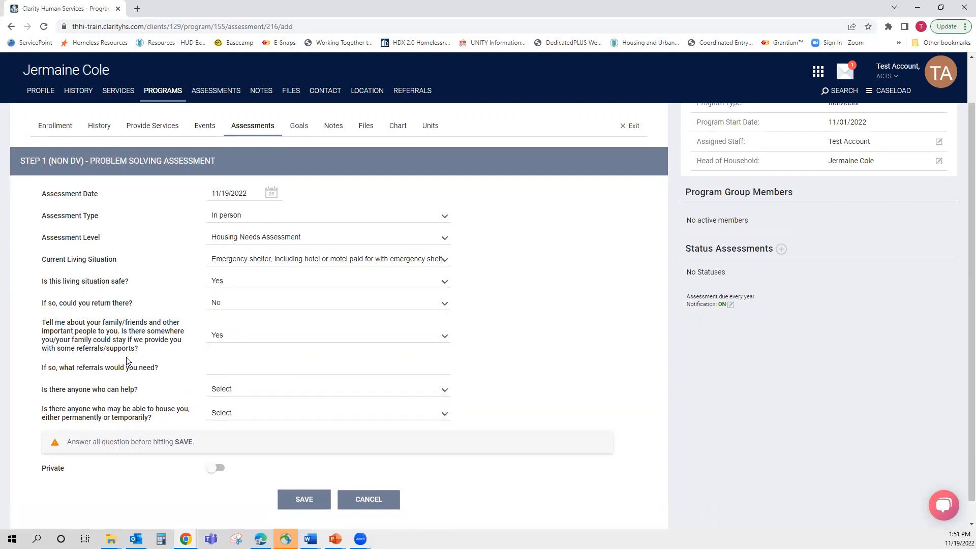
pyautogui.moveTo(52, 367); pyautogui.dragTo(157, 370)
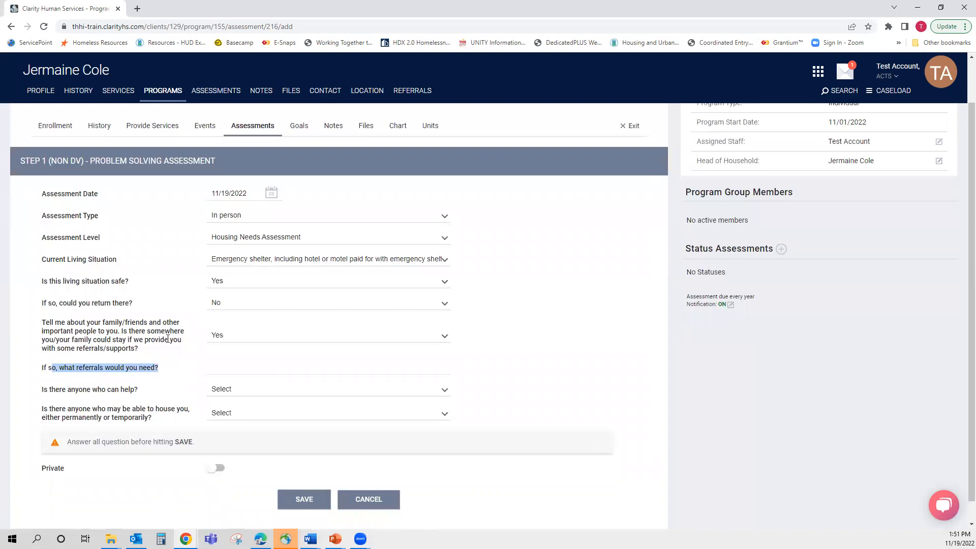
pyautogui.click(212, 357)
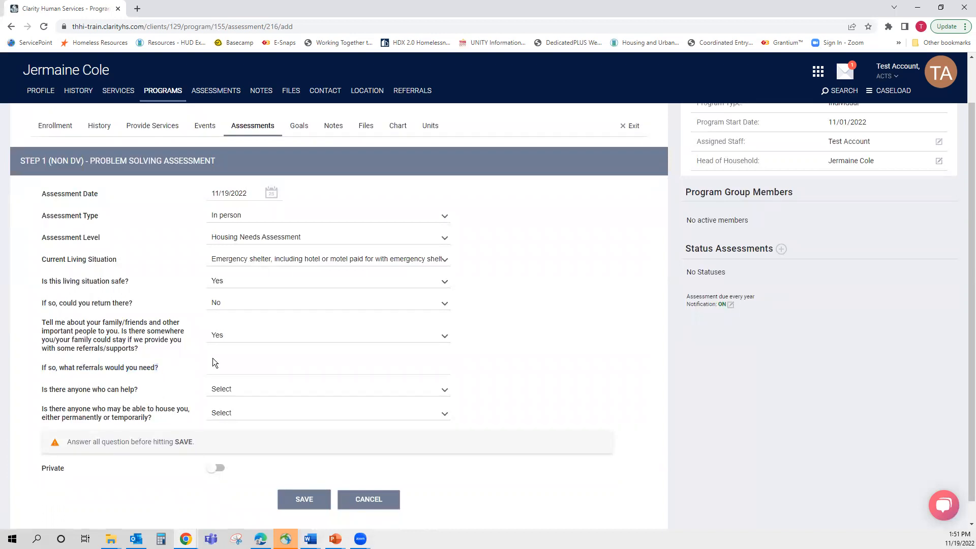
pyautogui.click(233, 340)
pyautogui.click(234, 334)
pyautogui.click(235, 334)
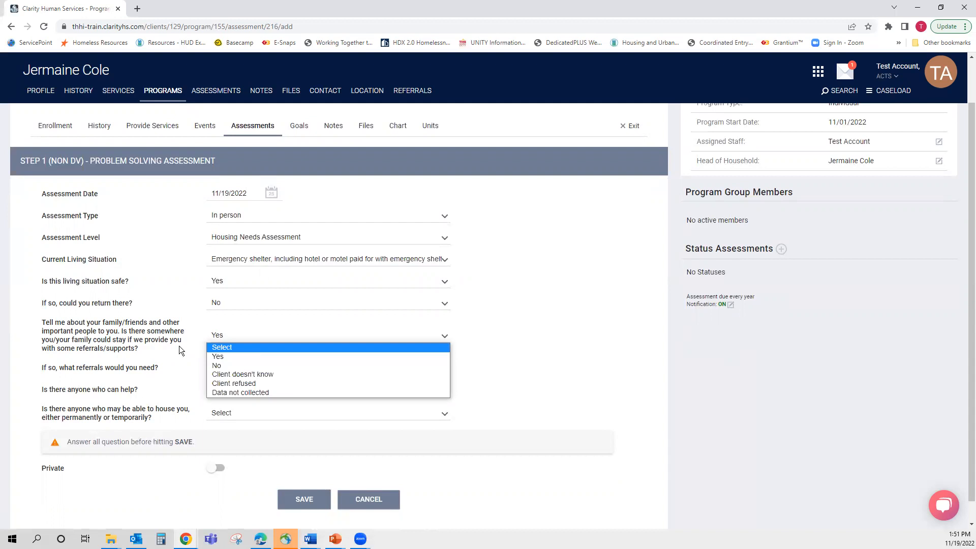
pyautogui.click(243, 357)
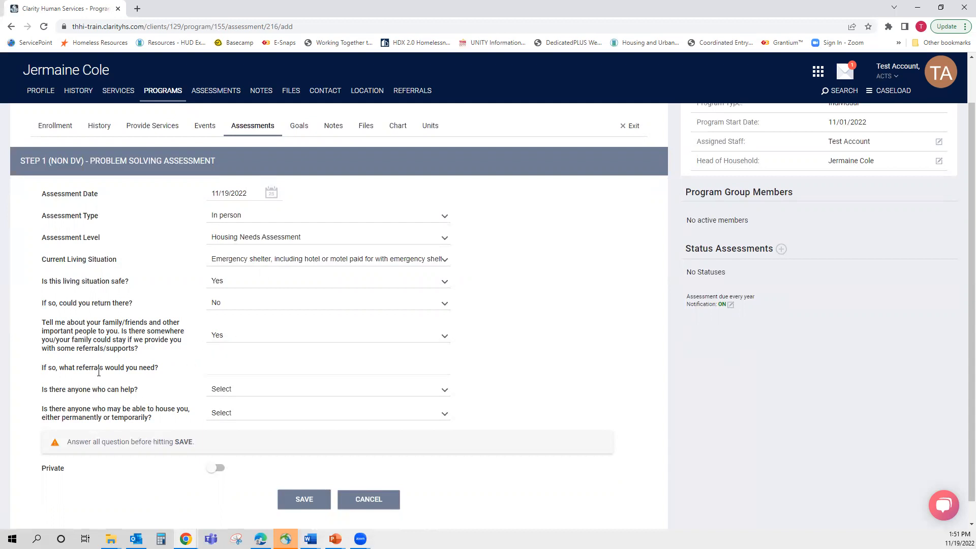
pyautogui.click(242, 369)
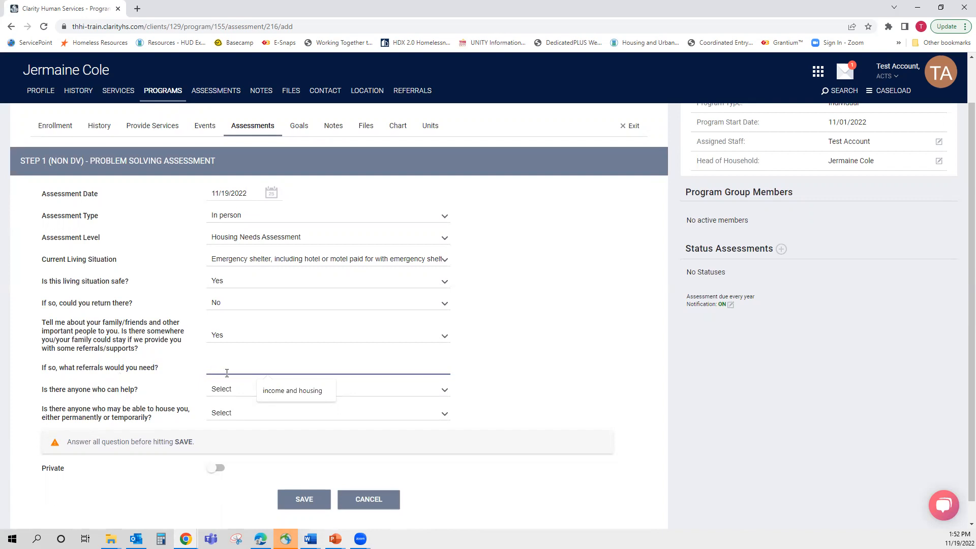
# Answer No to staying with family or friends, anyone who can help and anyone who can house the client, and save the assessment
pyautogui.click(308, 337)
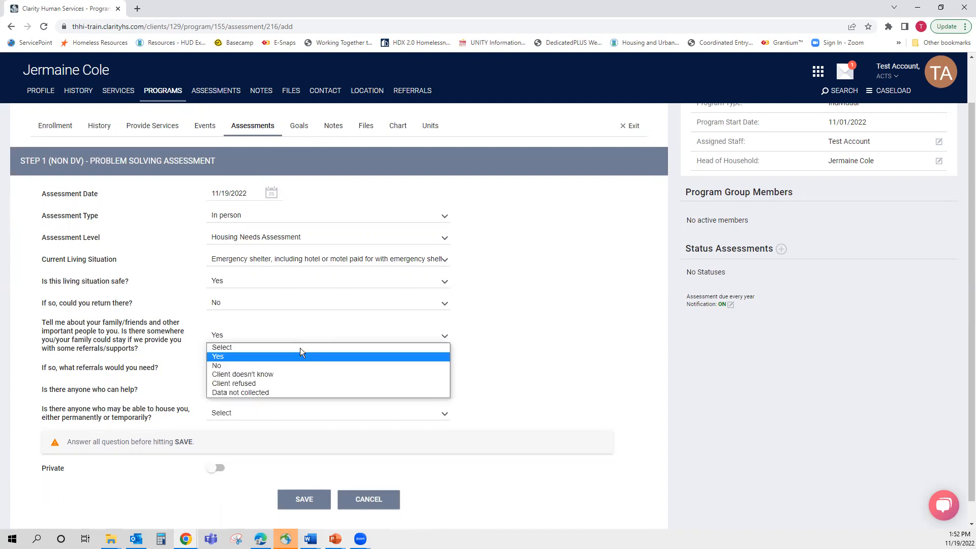
pyautogui.click(283, 363)
pyautogui.click(281, 365)
pyautogui.click(275, 398)
pyautogui.click(278, 391)
pyautogui.click(270, 430)
pyautogui.click(276, 399)
pyautogui.click(266, 421)
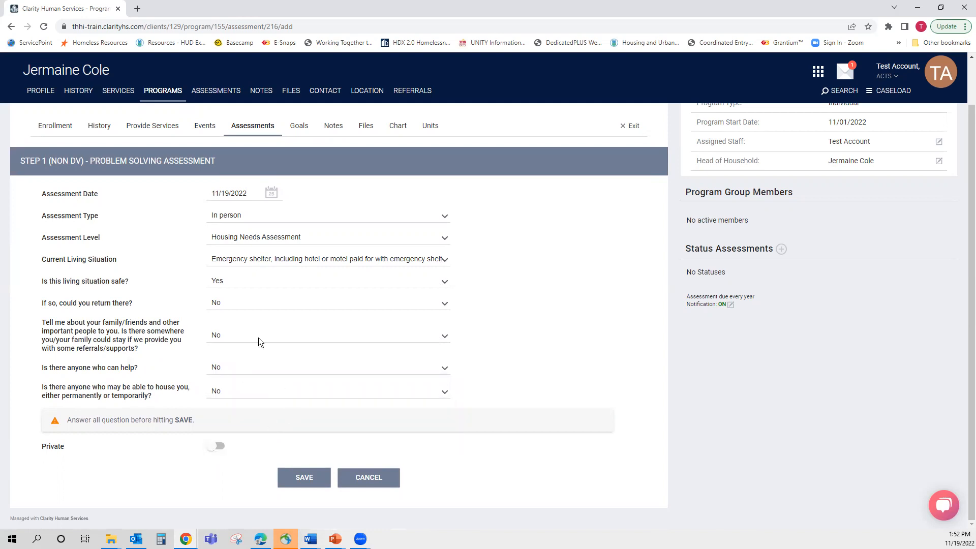
pyautogui.click(310, 480)
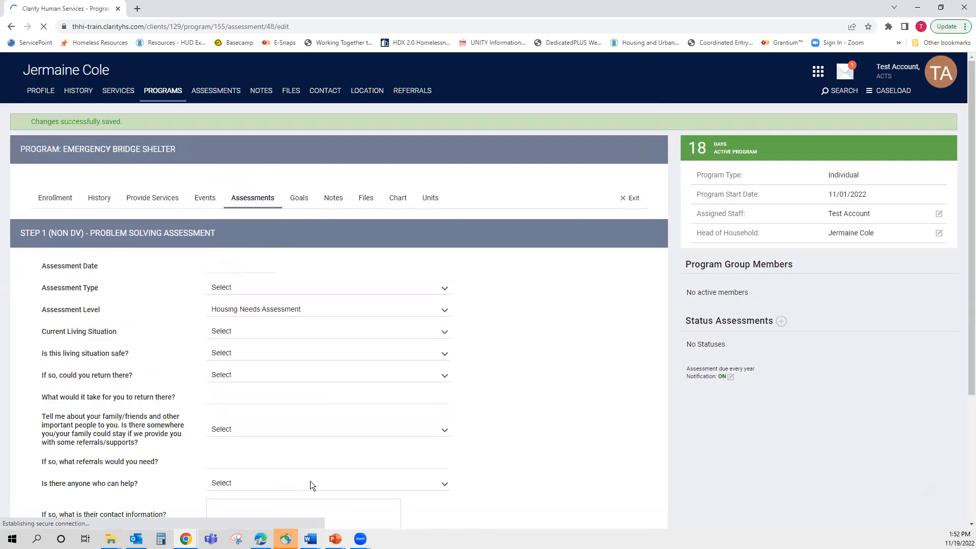
# Return to the program's assessments and review the available assessments and the assessment history
pyautogui.click(247, 199)
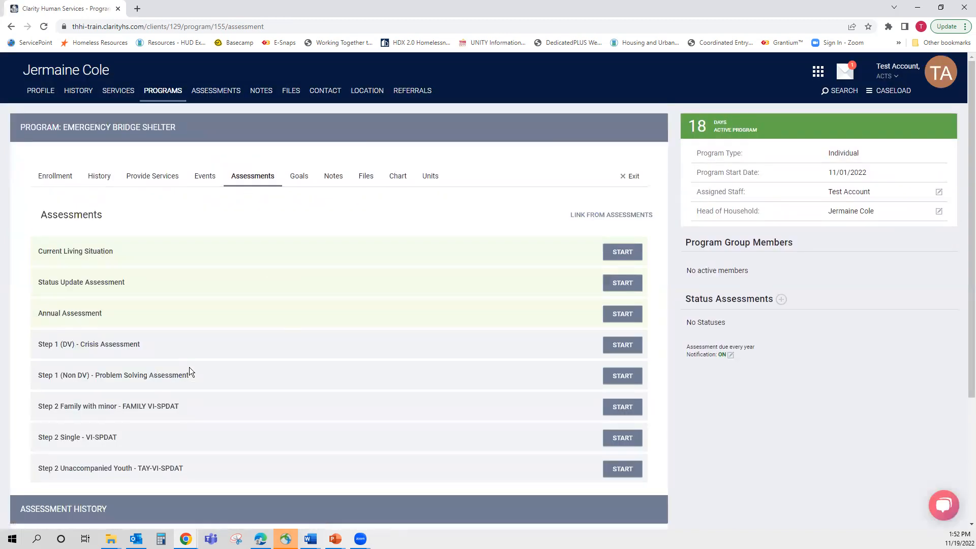
pyautogui.scroll(-3, 189, 367)
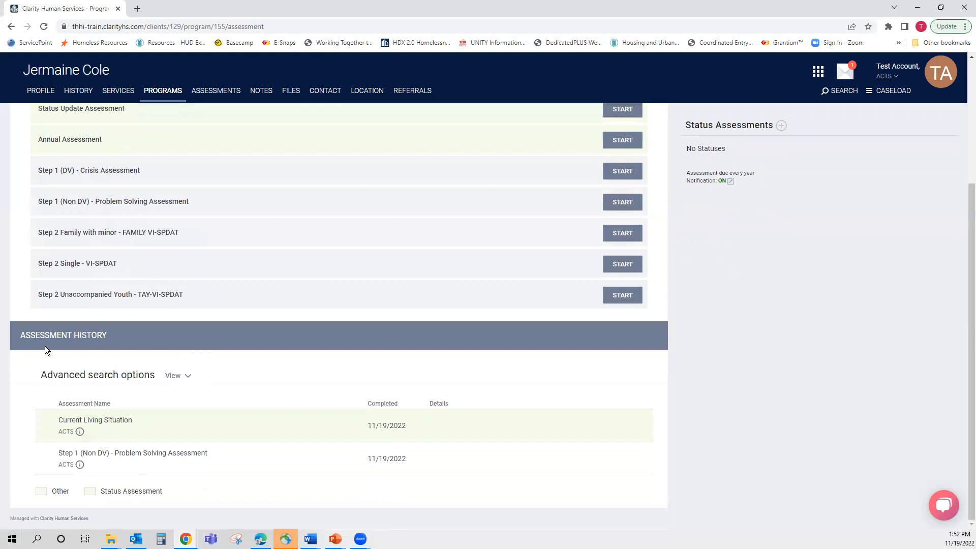
pyautogui.moveTo(54, 426)
pyautogui.moveTo(37, 460)
pyautogui.scroll(3, 211, 456)
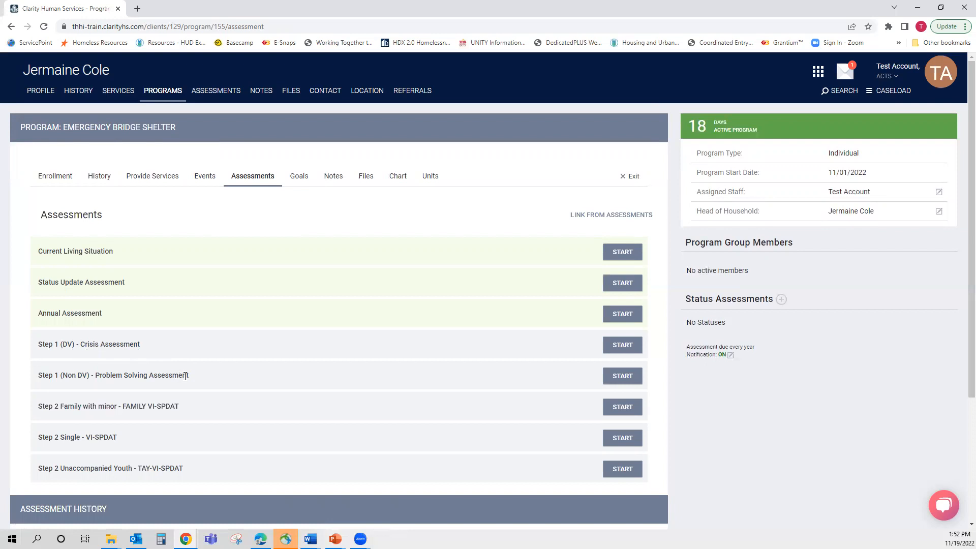
pyautogui.scroll(-1, 185, 376)
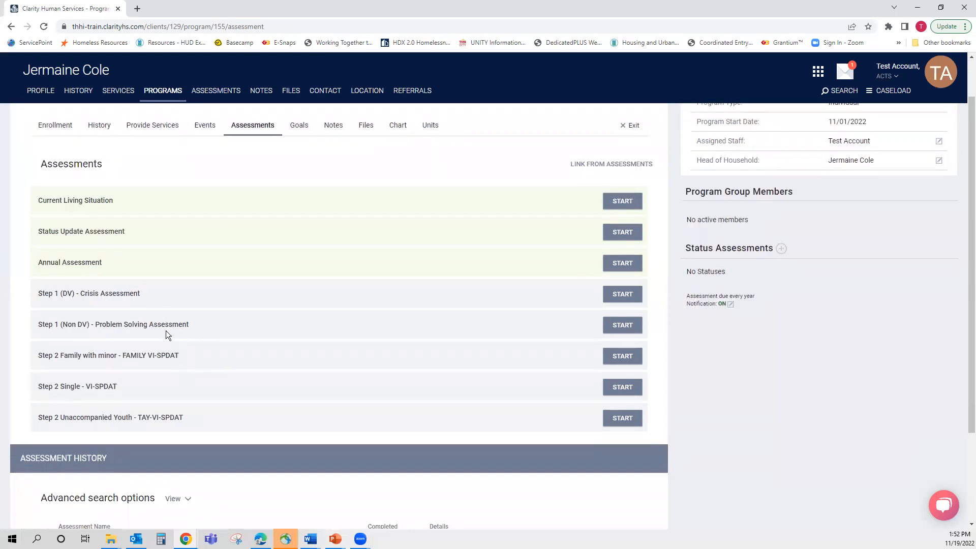
pyautogui.scroll(-2, 169, 360)
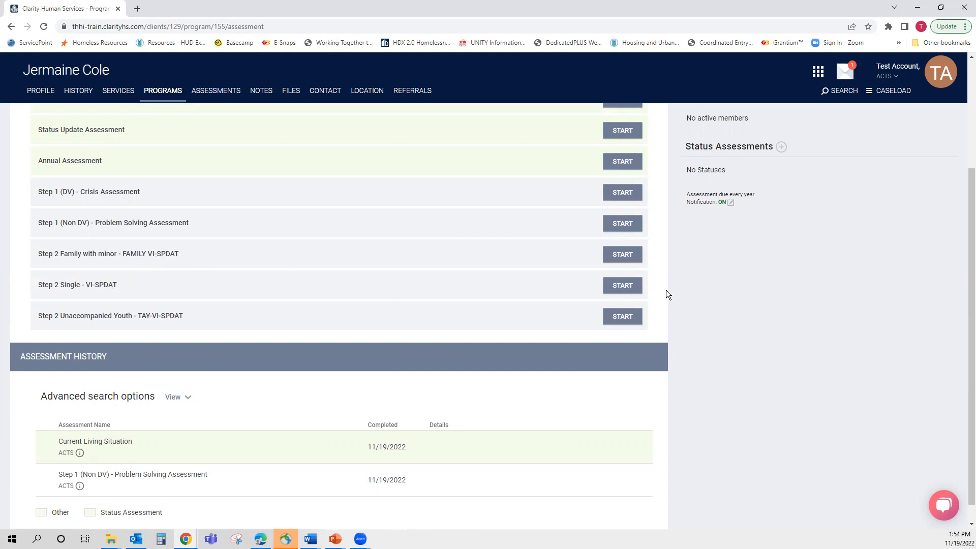
# Start the Step 2 Single VI-SPDAT with ACTS as assessment location and In person as assessment type
pyautogui.click(622, 286)
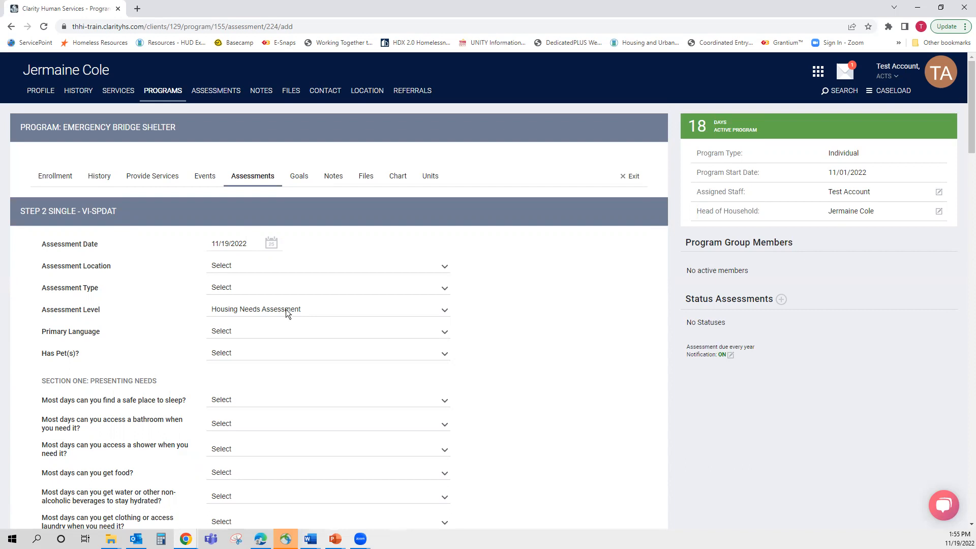
pyautogui.click(281, 266)
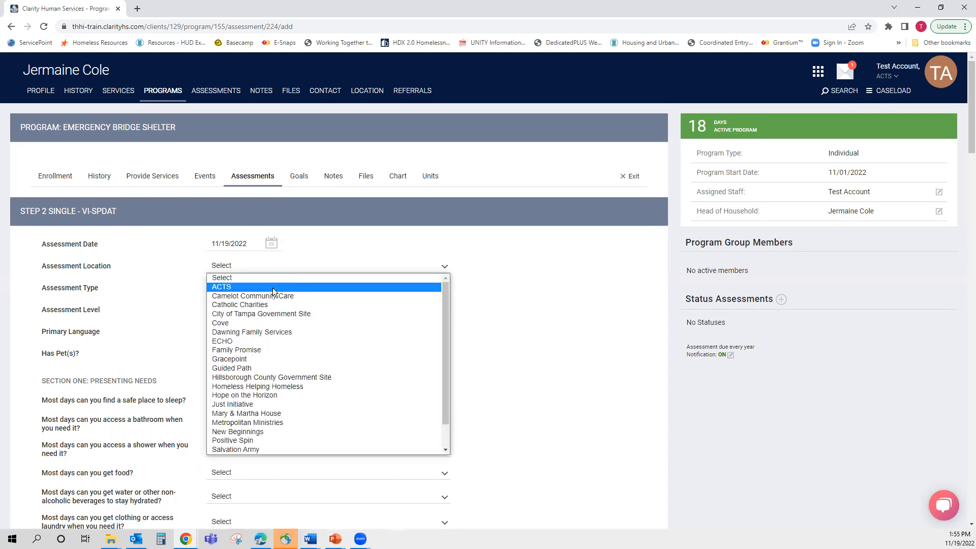
pyautogui.click(239, 286)
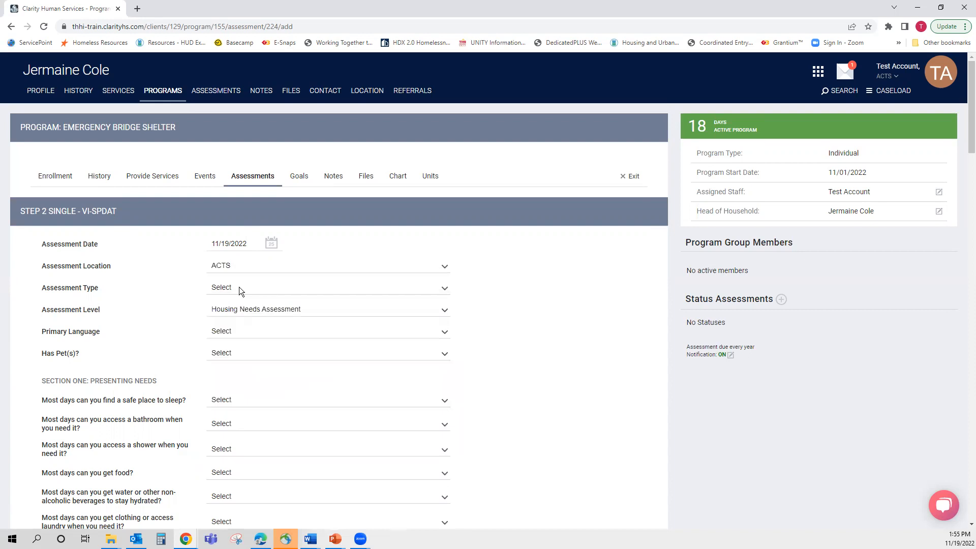
pyautogui.click(232, 287)
pyautogui.click(235, 325)
# Set the client's primary language to English and answer No to having pets
pyautogui.click(234, 330)
pyautogui.click(235, 348)
pyautogui.click(235, 352)
pyautogui.click(232, 374)
# In Section One, answer No to finding a safe place to sleep, Yes to bathroom access and No to shower access
pyautogui.scroll(-3, 233, 376)
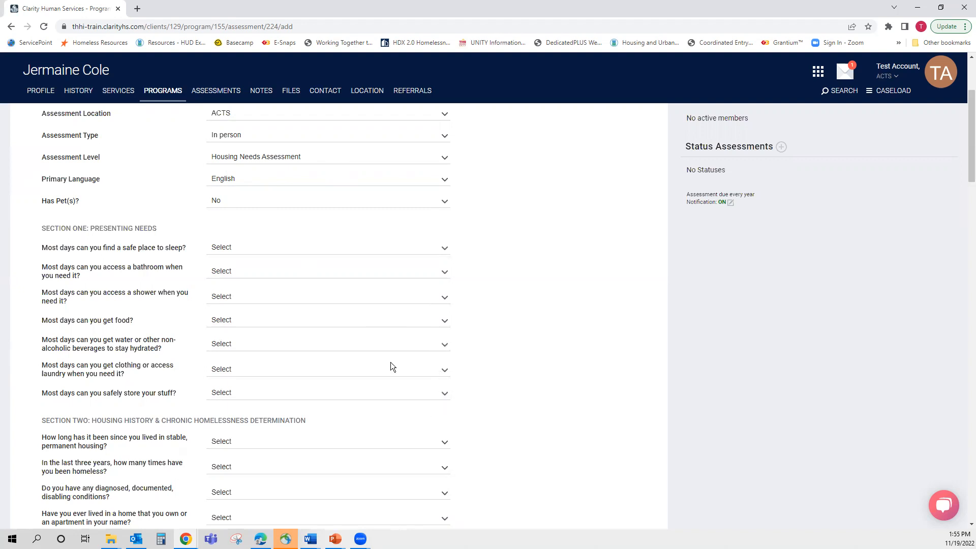
pyautogui.click(445, 248)
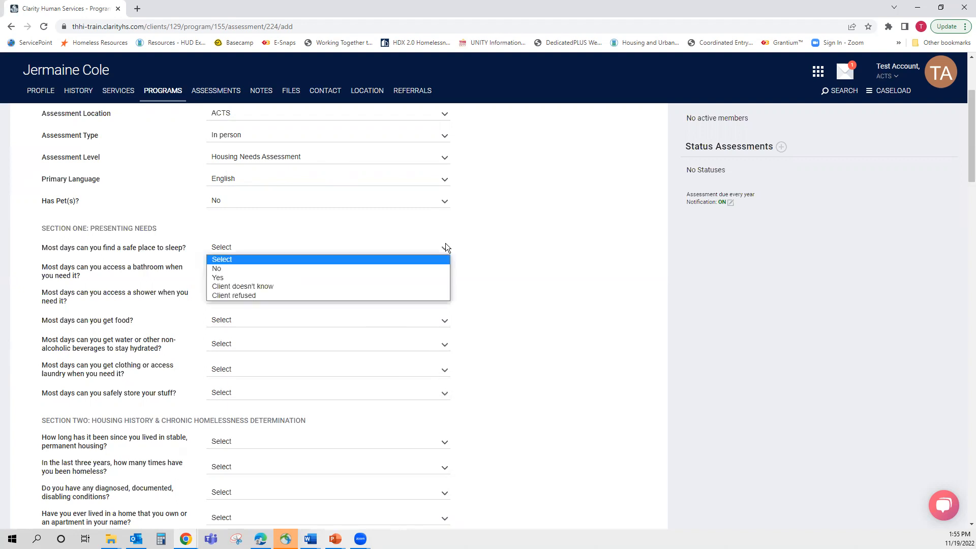
pyautogui.click(398, 278)
pyautogui.click(387, 272)
pyautogui.click(383, 292)
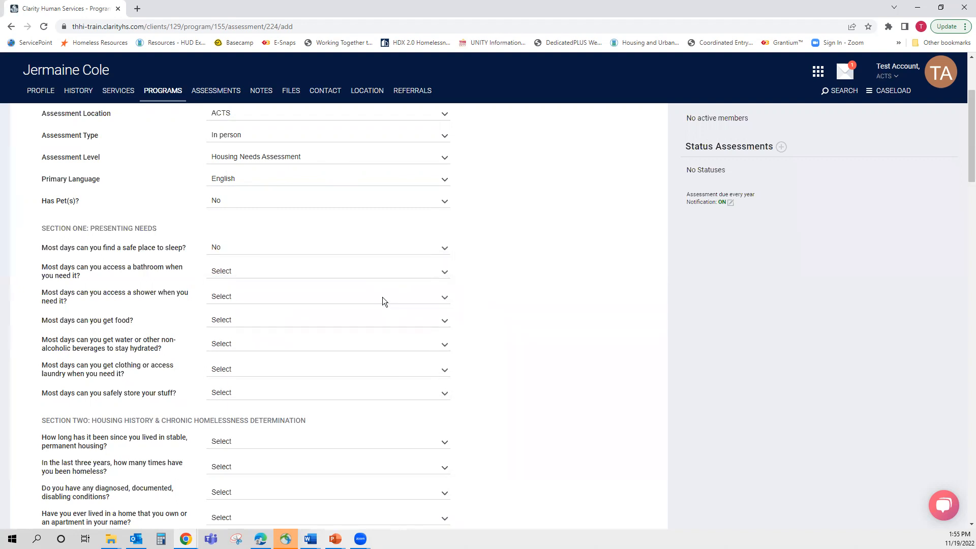
pyautogui.click(325, 298)
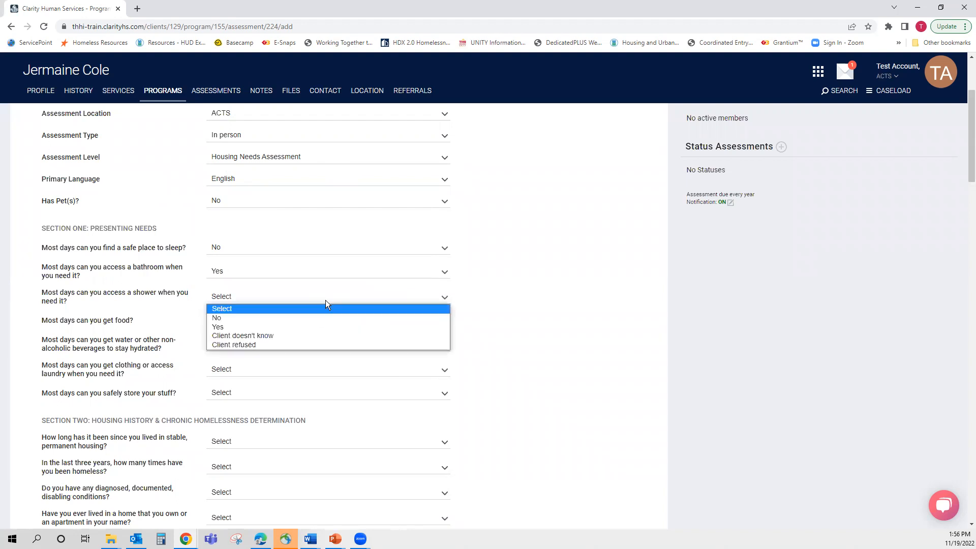
pyautogui.click(300, 326)
# Answer Yes to getting food, and No to getting water, accessing clothing or laundry and safely storing belongings
pyautogui.click(299, 326)
pyautogui.click(283, 347)
pyautogui.click(288, 347)
pyautogui.click(280, 367)
pyautogui.click(277, 372)
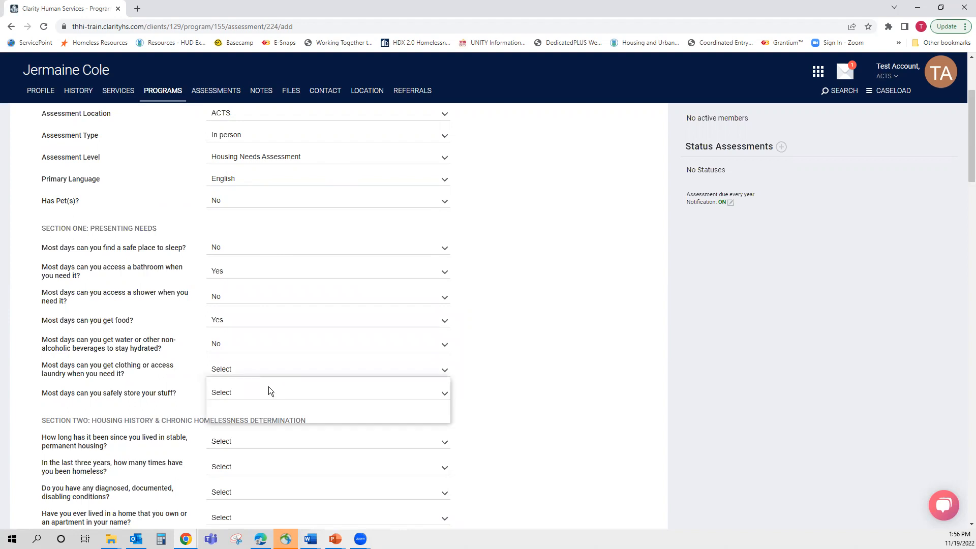
pyautogui.click(271, 386)
pyautogui.scroll(-1, 281, 377)
pyautogui.scroll(-3, 280, 377)
pyautogui.click(241, 191)
pyautogui.click(239, 222)
# In Section Two, set time since stable housing to Less than a week, times homeless to 0 times and disabling conditions to No
pyautogui.click(237, 234)
pyautogui.click(231, 258)
pyautogui.click(232, 265)
pyautogui.click(231, 280)
pyautogui.click(231, 287)
pyautogui.click(227, 307)
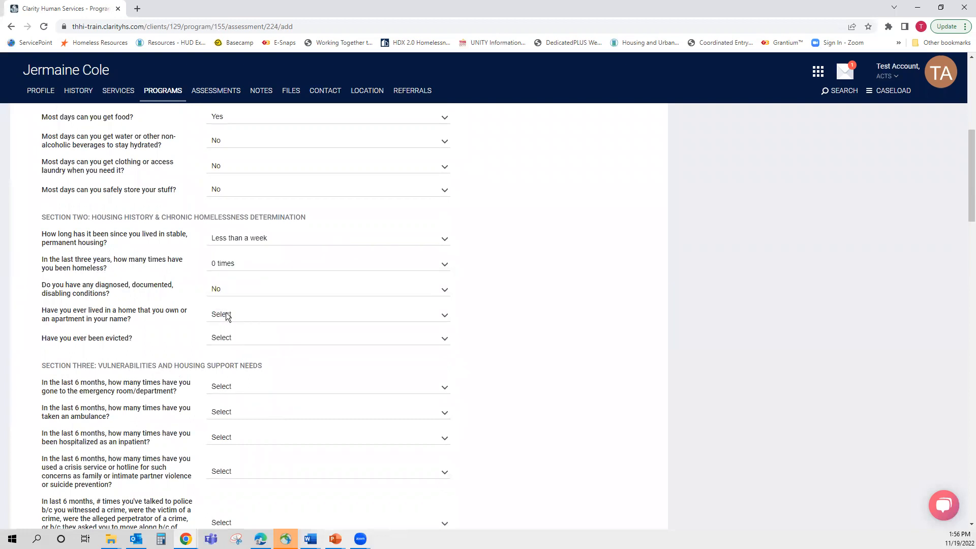
# Answer No to ever having lived in an owned home or own-name apartment and No to ever being evicted
pyautogui.click(226, 313)
pyautogui.click(223, 336)
pyautogui.click(227, 338)
pyautogui.click(224, 357)
# In Section Three, set emergency room visits to 1 time, ambulance rides to 0 times, inpatient stays to 1 time and crisis service use to 0 times
pyautogui.scroll(-3, 224, 264)
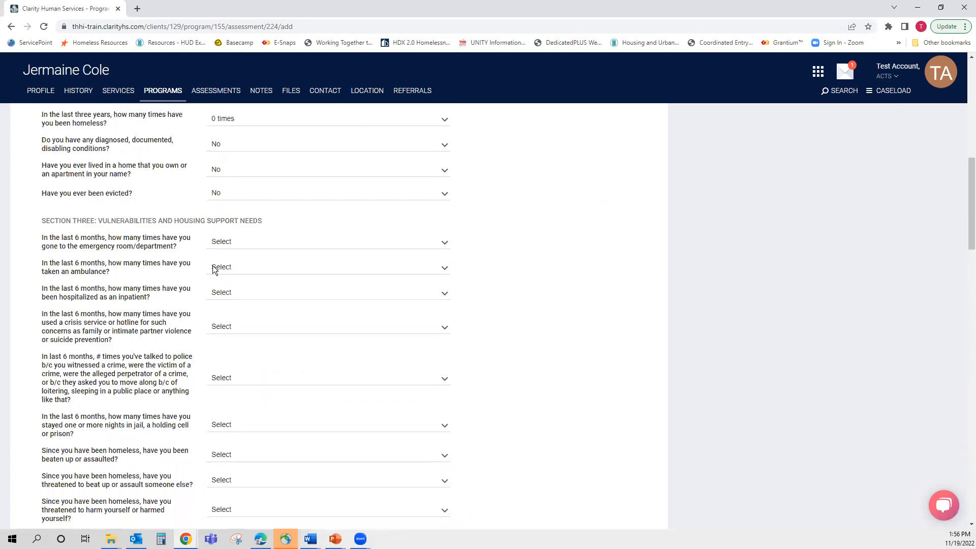
pyautogui.click(223, 234)
pyautogui.click(218, 265)
pyautogui.click(218, 285)
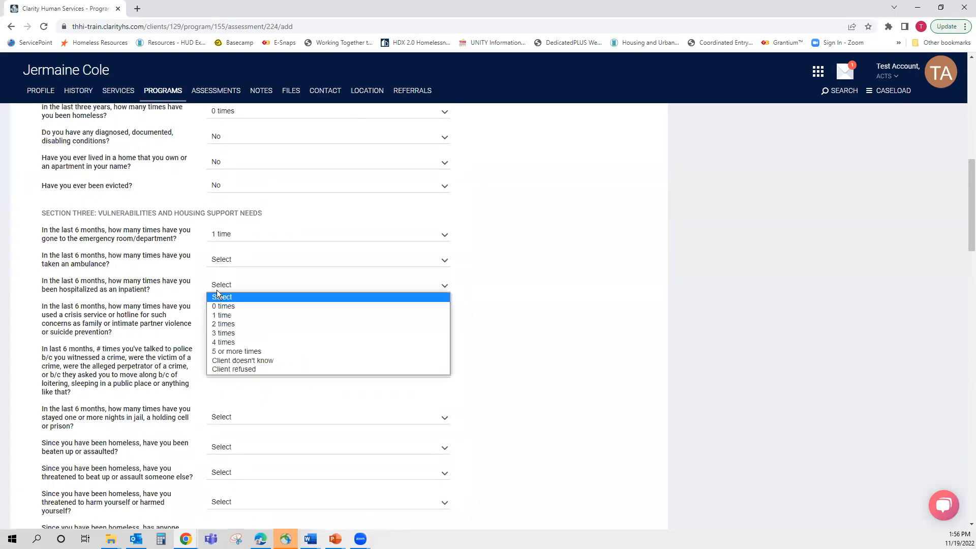
pyautogui.click(220, 307)
pyautogui.click(229, 262)
pyautogui.click(227, 280)
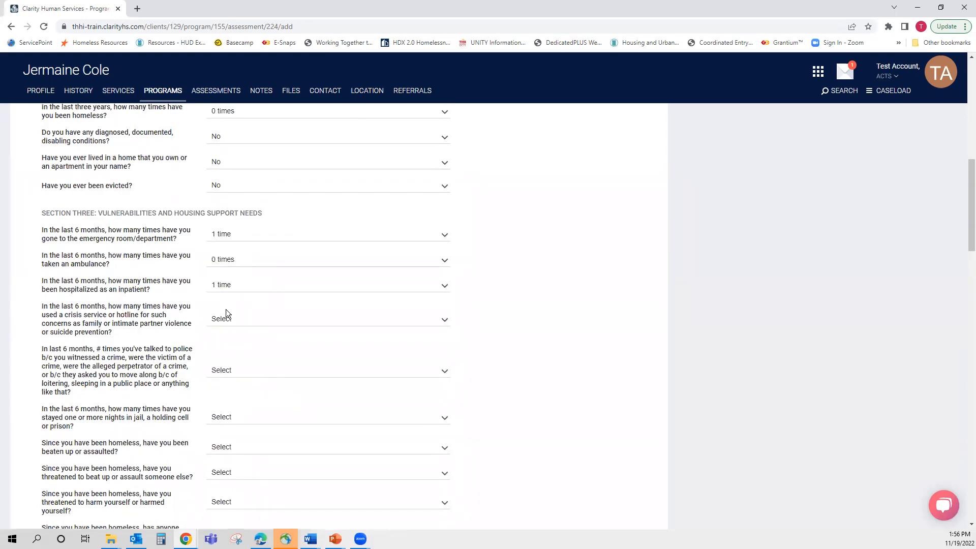
pyautogui.click(223, 324)
pyautogui.click(221, 341)
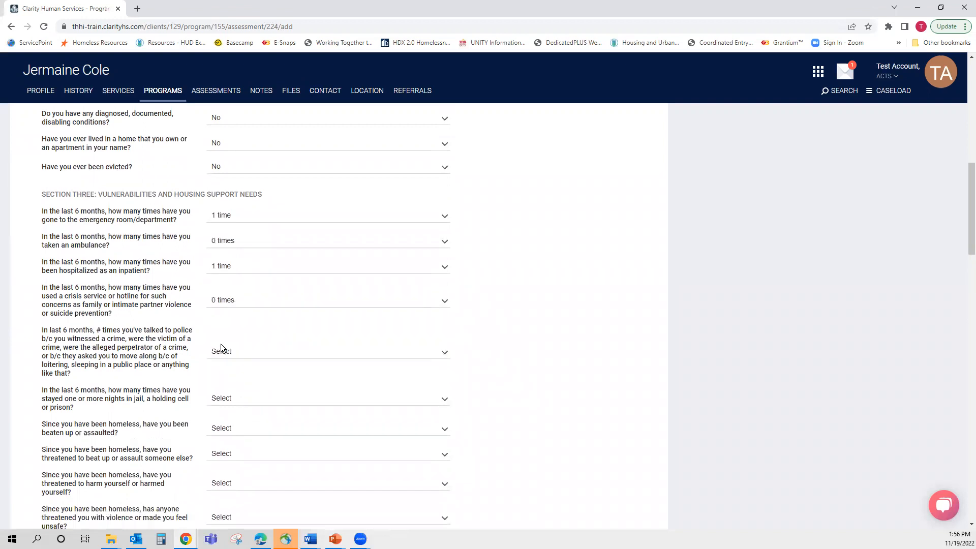
# Set both the number of times talked to police and the nights in jail question to 0 times
pyautogui.scroll(-3, 232, 229)
pyautogui.click(228, 217)
pyautogui.click(227, 238)
pyautogui.click(227, 265)
pyautogui.click(225, 286)
# Answer No to having been beaten up or assaulted, and answer the questions on threatening others and on self-harm
pyautogui.click(225, 295)
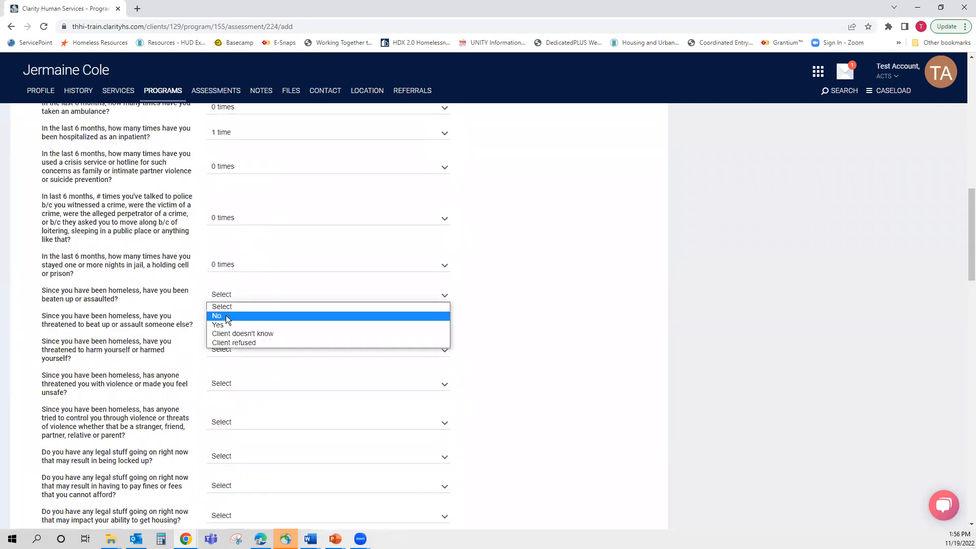
pyautogui.click(225, 313)
pyautogui.click(226, 320)
pyautogui.click(226, 336)
pyautogui.click(222, 350)
pyautogui.click(222, 368)
# Answer the question on being threatened with violence, and answer No to being controlled through violence and to legal issues risking being locked up
pyautogui.scroll(-2, 229, 395)
pyautogui.click(227, 281)
pyautogui.click(226, 303)
pyautogui.click(226, 322)
pyautogui.click(225, 342)
pyautogui.click(224, 356)
pyautogui.click(225, 375)
# Answer No to legal issues that may result in unaffordable fines and to those that may impact the ability to get housing
pyautogui.scroll(-4, 227, 361)
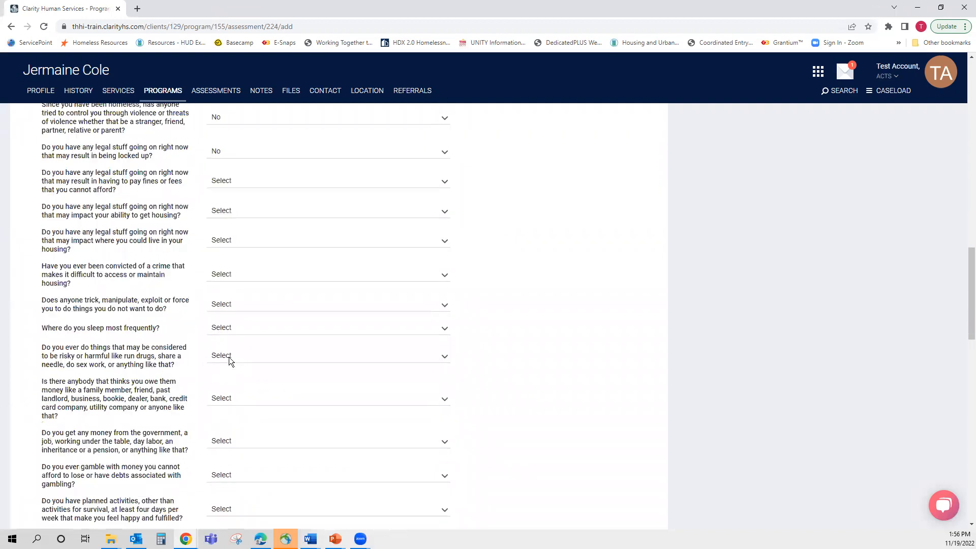
pyautogui.click(227, 182)
pyautogui.click(223, 201)
pyautogui.click(221, 210)
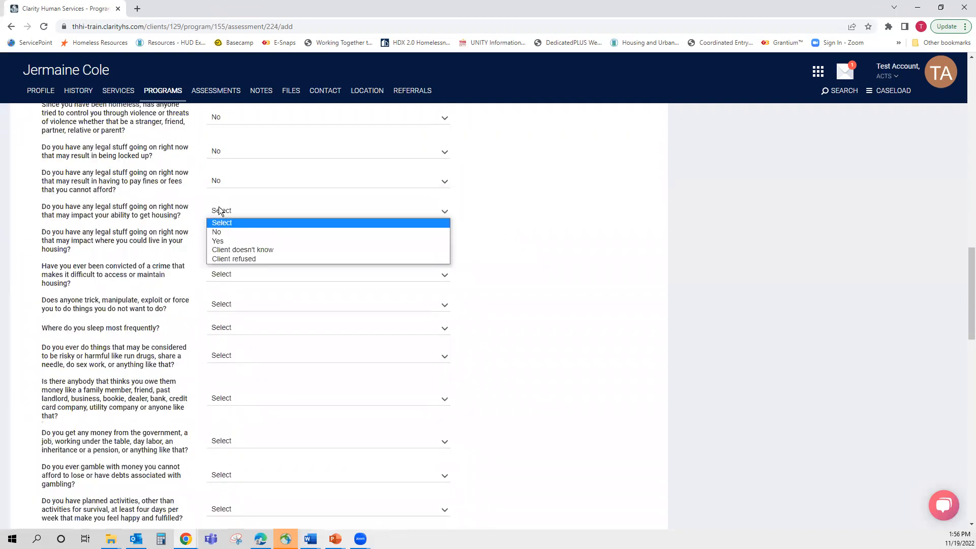
pyautogui.click(217, 232)
# Answer the question on legal issues affecting where the client could live, and answer Yes to the criminal conviction and exploitation questions
pyautogui.click(221, 241)
pyautogui.click(222, 261)
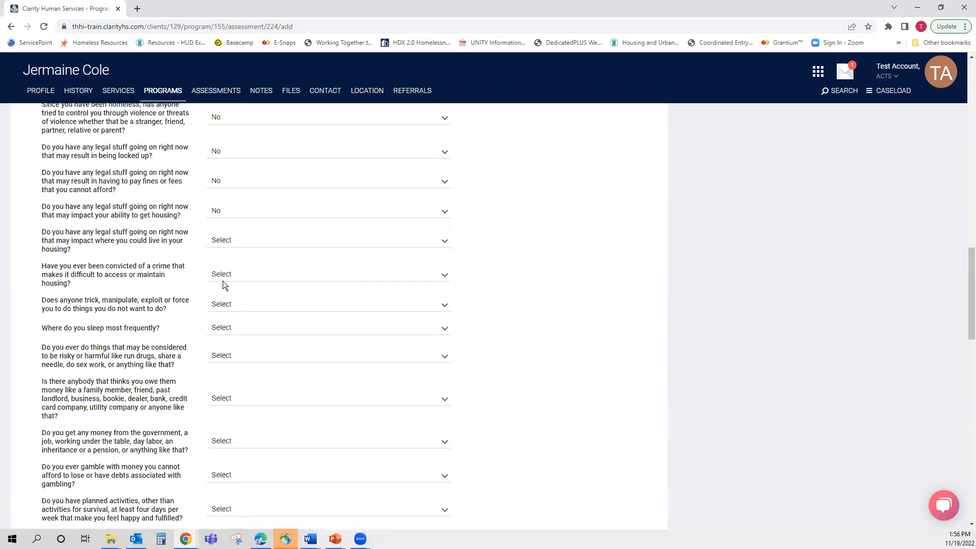
pyautogui.click(224, 276)
pyautogui.click(219, 304)
pyautogui.click(223, 305)
pyautogui.click(223, 331)
# Set the most frequent sleeping place to Shelters and answer the question on doing risky or harmful things
pyautogui.scroll(-5, 221, 315)
pyautogui.scroll(2, 242, 173)
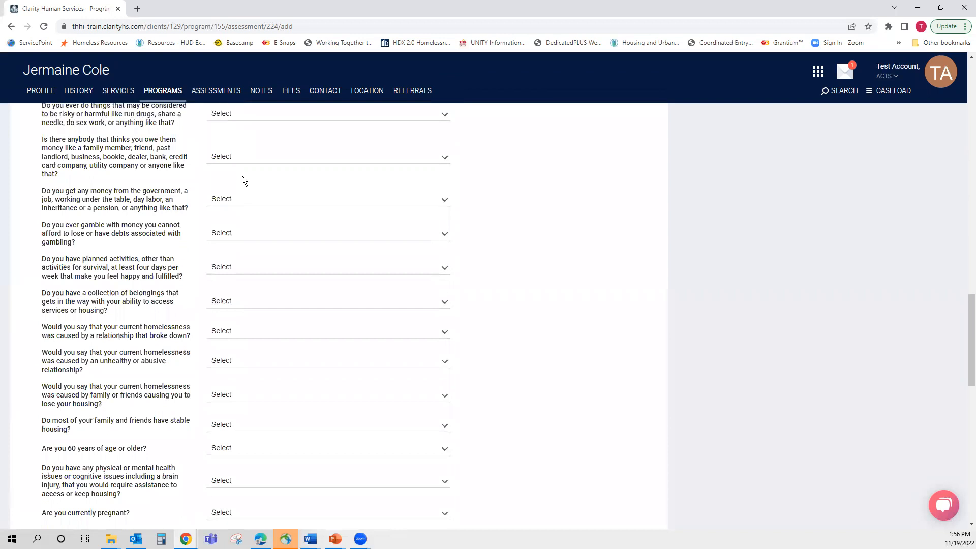
pyautogui.click(224, 179)
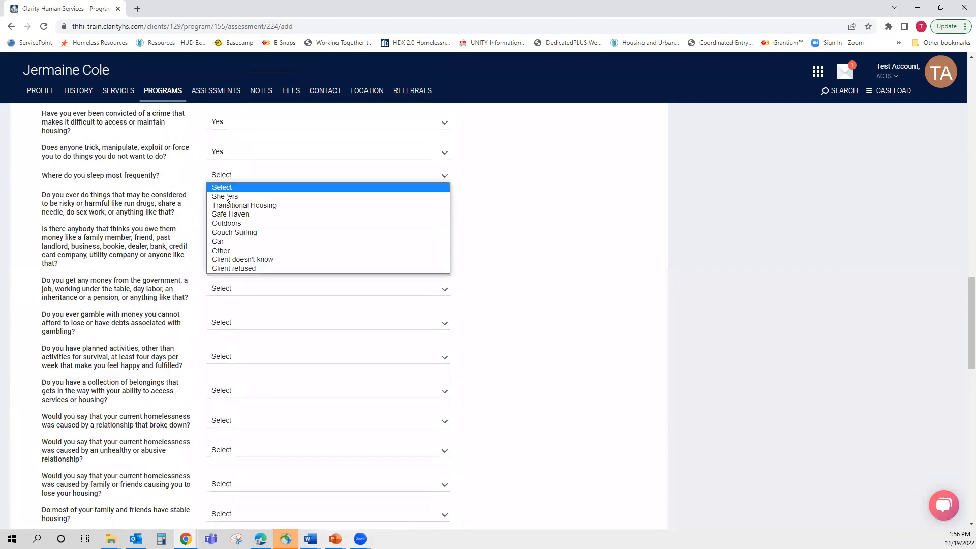
pyautogui.click(226, 194)
pyautogui.click(222, 204)
pyautogui.click(218, 231)
# Answer the question on owing money, then No to getting any money and Yes to gambling or having gambling debts
pyautogui.click(221, 246)
pyautogui.click(223, 274)
pyautogui.click(231, 288)
pyautogui.click(225, 307)
pyautogui.scroll(-3, 225, 181)
pyautogui.click(223, 165)
pyautogui.click(220, 199)
# Answer No to planned activities, to belongings that hinder access to services, and to homelessness caused by a relationship breakdown
pyautogui.click(220, 205)
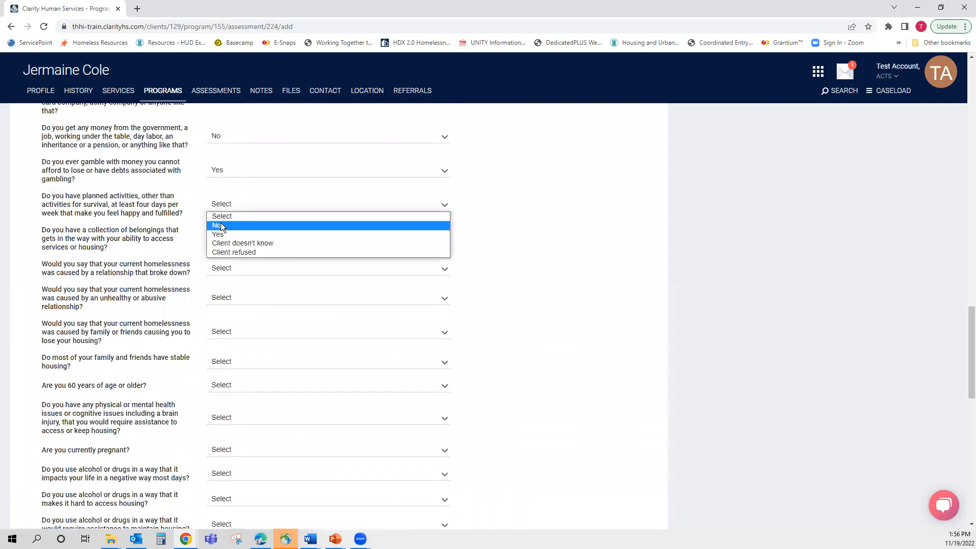
pyautogui.click(222, 226)
pyautogui.click(221, 245)
pyautogui.click(218, 259)
pyautogui.click(215, 269)
pyautogui.click(216, 290)
# Answer No to homelessness caused by an unhealthy relationship, and answer the questions on family or friends causing housing loss and having stable housing
pyautogui.click(219, 300)
pyautogui.click(219, 319)
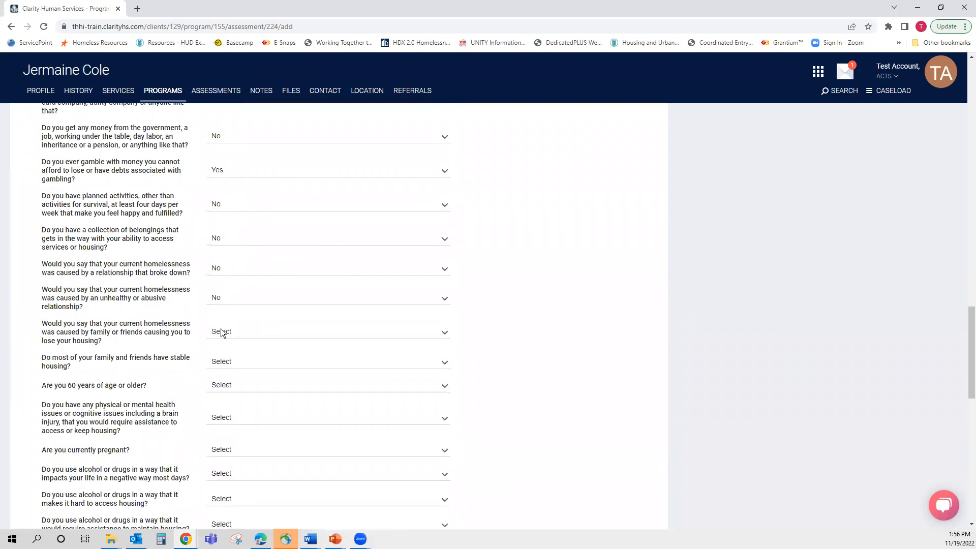
pyautogui.click(222, 333)
pyautogui.click(225, 351)
pyautogui.scroll(-3, 227, 335)
pyautogui.click(224, 211)
pyautogui.click(223, 229)
# Answer the question on being 60 or older, and answer No to health or cognitive issues requiring assistance and to being pregnant
pyautogui.click(225, 237)
pyautogui.click(225, 255)
pyautogui.click(222, 265)
pyautogui.click(223, 285)
pyautogui.click(225, 298)
pyautogui.click(224, 319)
# Answer Yes to alcohol or drug use negatively impacting life, and No to it hindering housing access or requiring assistance to maintain housing
pyautogui.scroll(-3, 227, 203)
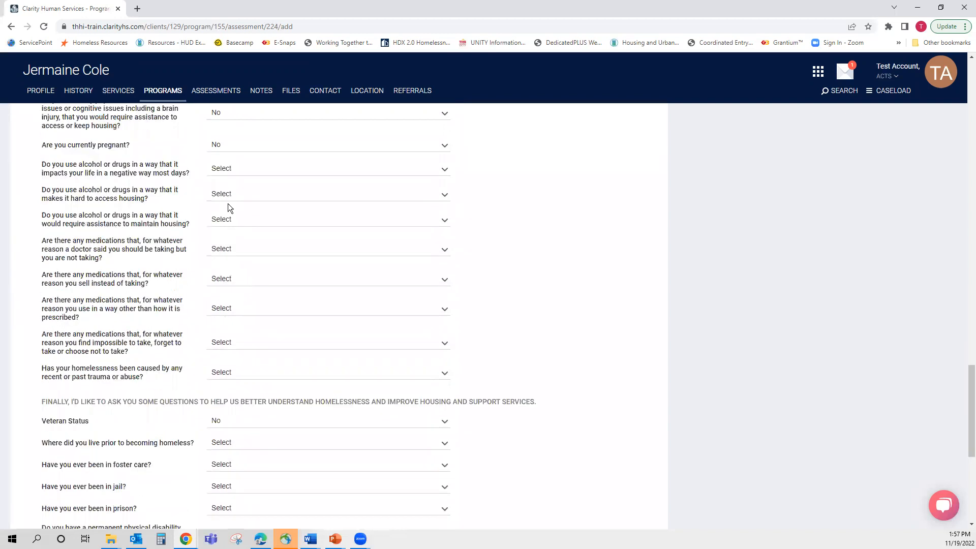
pyautogui.click(230, 166)
pyautogui.click(225, 197)
pyautogui.click(225, 194)
pyautogui.click(224, 208)
pyautogui.click(224, 219)
pyautogui.click(225, 239)
# Answer No to all four medication questions: not taking, selling, using other than prescribed, and finding impossible to take
pyautogui.click(224, 247)
pyautogui.click(223, 270)
pyautogui.click(218, 278)
pyautogui.click(216, 299)
pyautogui.click(217, 307)
pyautogui.click(221, 334)
pyautogui.click(223, 345)
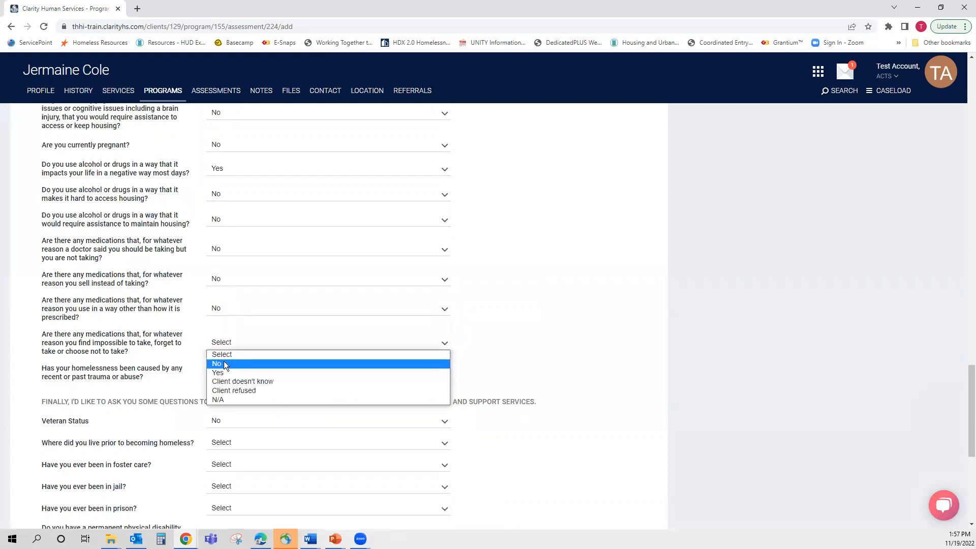
pyautogui.click(223, 361)
# Answer No to trauma-caused homelessness, set the residence before homelessness to This city, and answer No to foster care
pyautogui.scroll(-3, 226, 366)
pyautogui.click(225, 224)
pyautogui.click(224, 240)
pyautogui.click(232, 295)
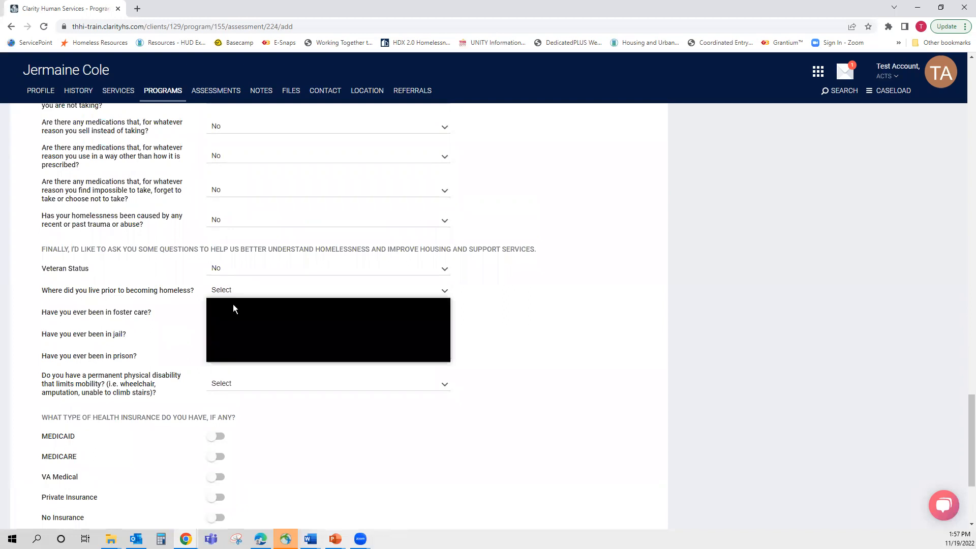
pyautogui.click(233, 309)
pyautogui.click(234, 314)
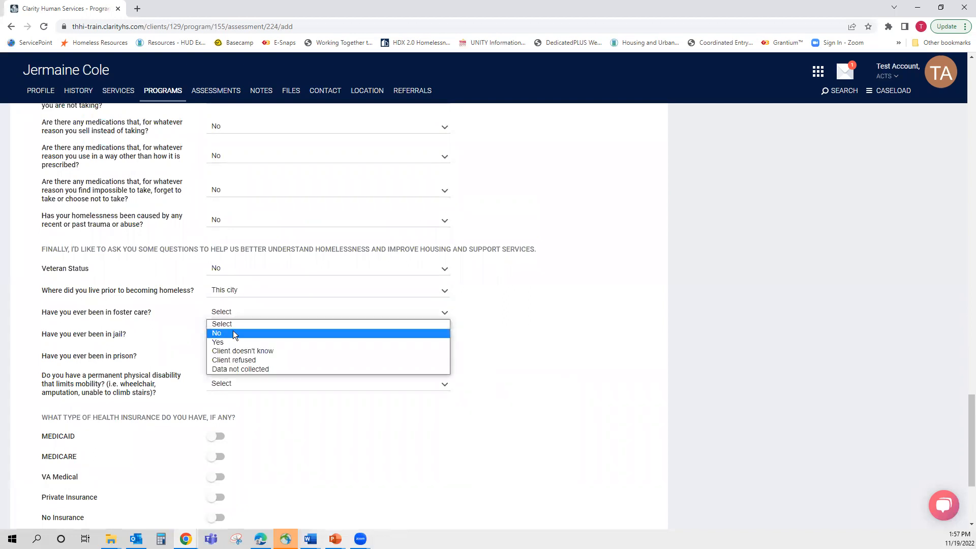
pyautogui.click(217, 333)
# Answer No to having been in jail, having been in prison, and having a permanent physical disability that limits mobility
pyautogui.scroll(-3, 234, 320)
pyautogui.click(218, 182)
pyautogui.click(222, 205)
pyautogui.click(222, 205)
pyautogui.click(222, 221)
pyautogui.click(222, 231)
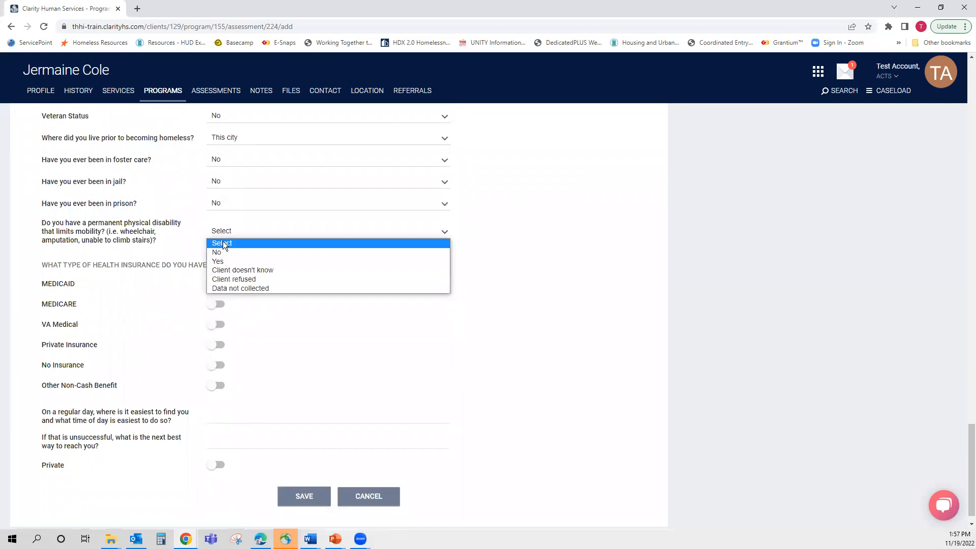
pyautogui.click(222, 249)
# Enter "yyuyuy" as where the client is easiest to find and "hjhfgy" as the next best way to reach them, and save the assessment
pyautogui.scroll(-1, 254, 316)
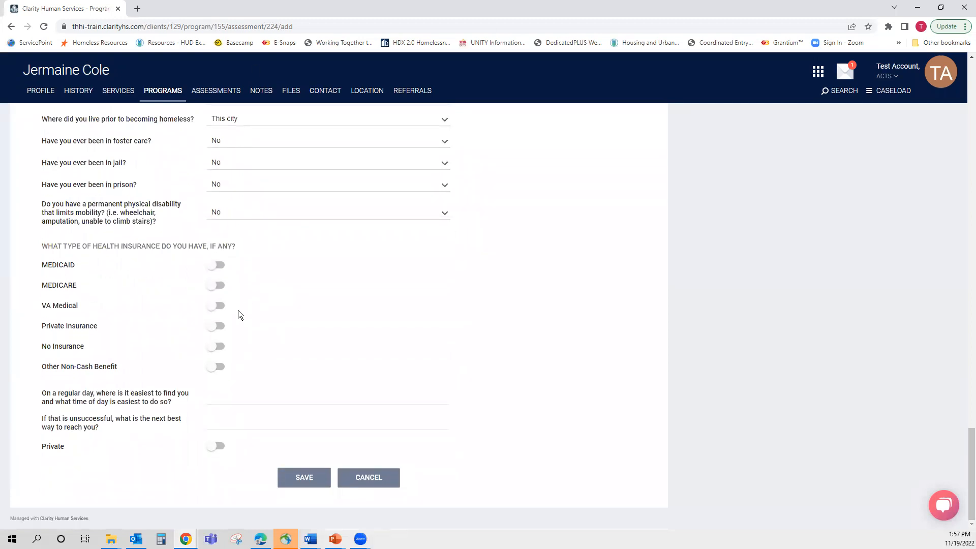
pyautogui.click(268, 402)
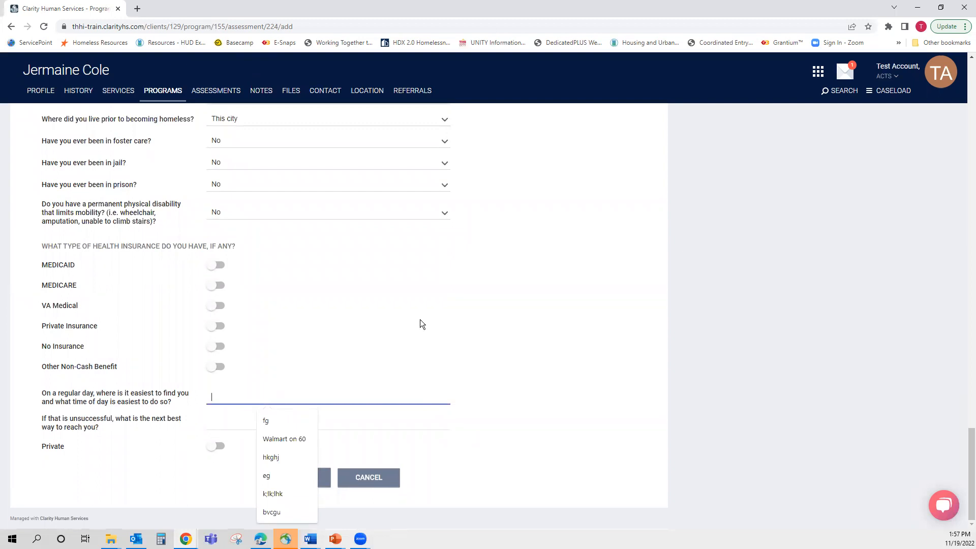
pyautogui.scroll(2, 474, 308)
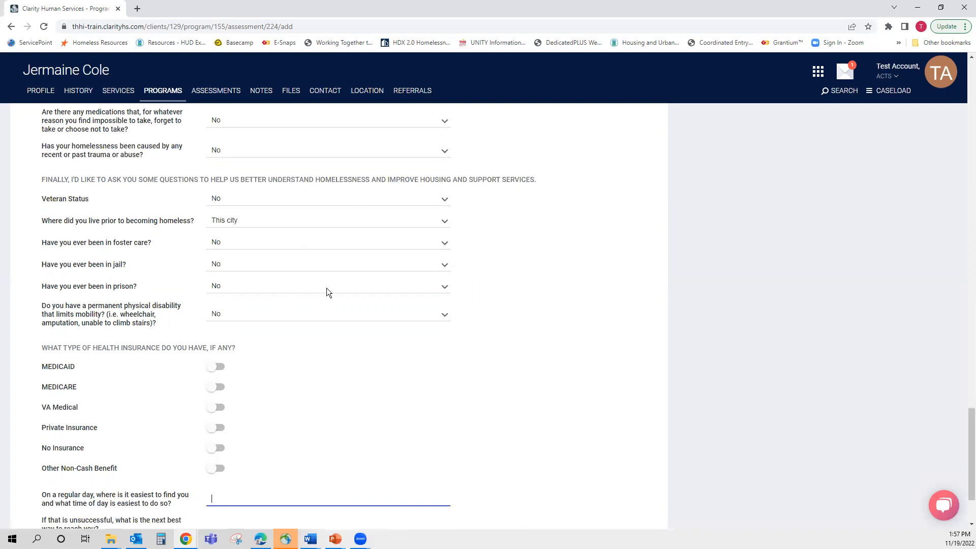
pyautogui.scroll(-1, 326, 288)
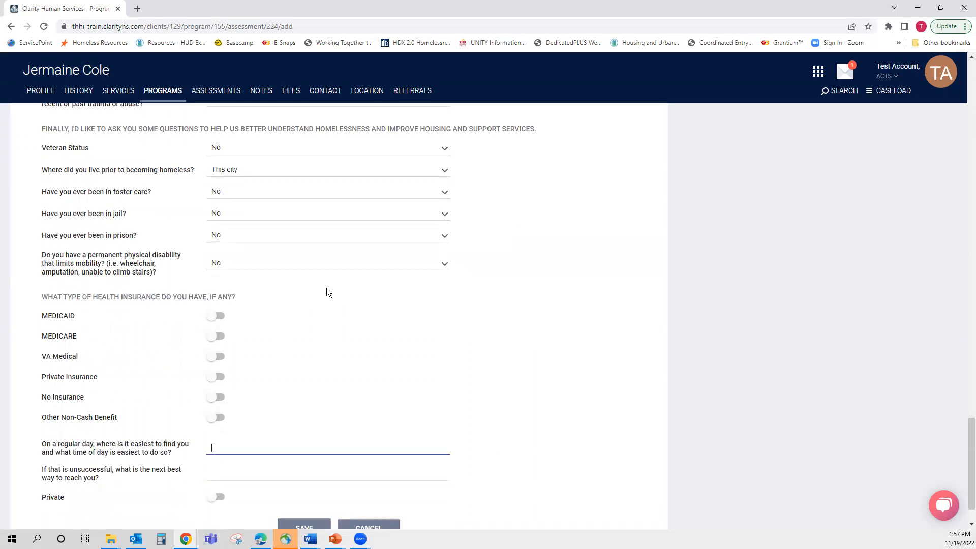
pyautogui.write('yyuyuy')
pyautogui.scroll(-1, 334, 405)
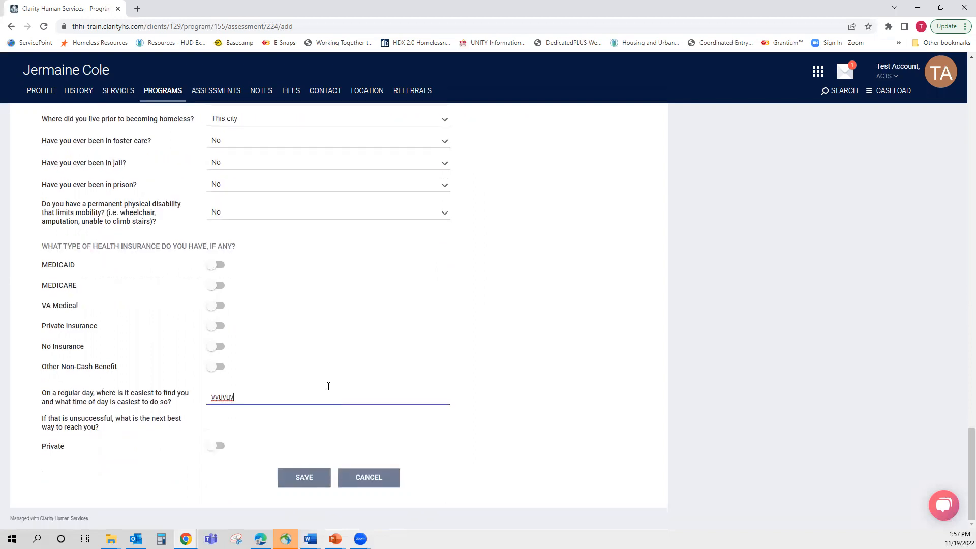
pyautogui.click(275, 421)
pyautogui.write('hjhfg')
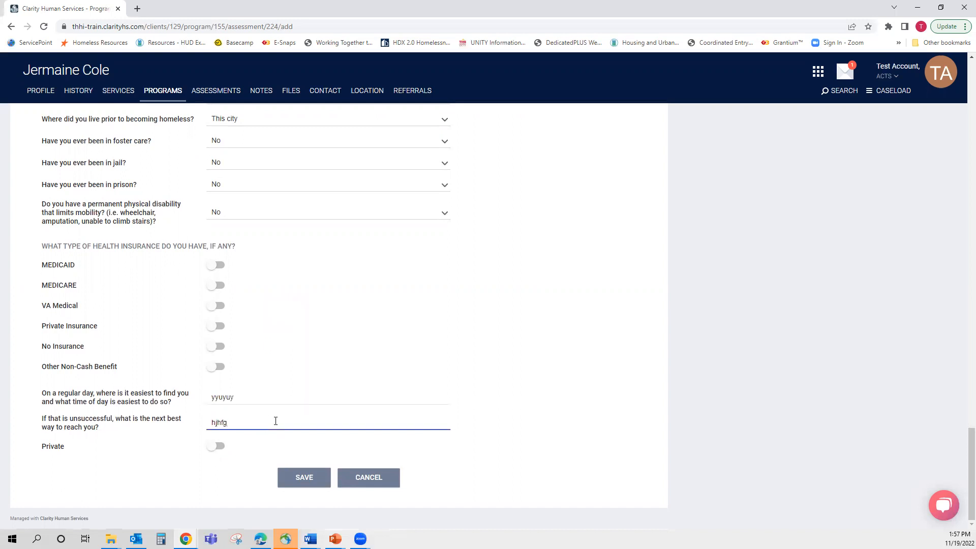
pyautogui.write('y')
pyautogui.click(297, 486)
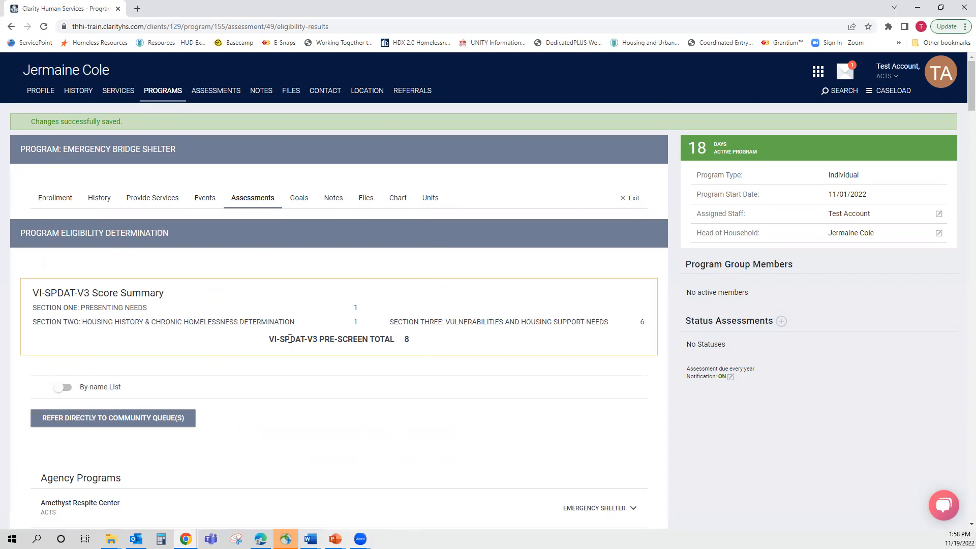
# Refer the client directly to the By-name List community queue and send the referral
pyautogui.scroll(-2, 299, 349)
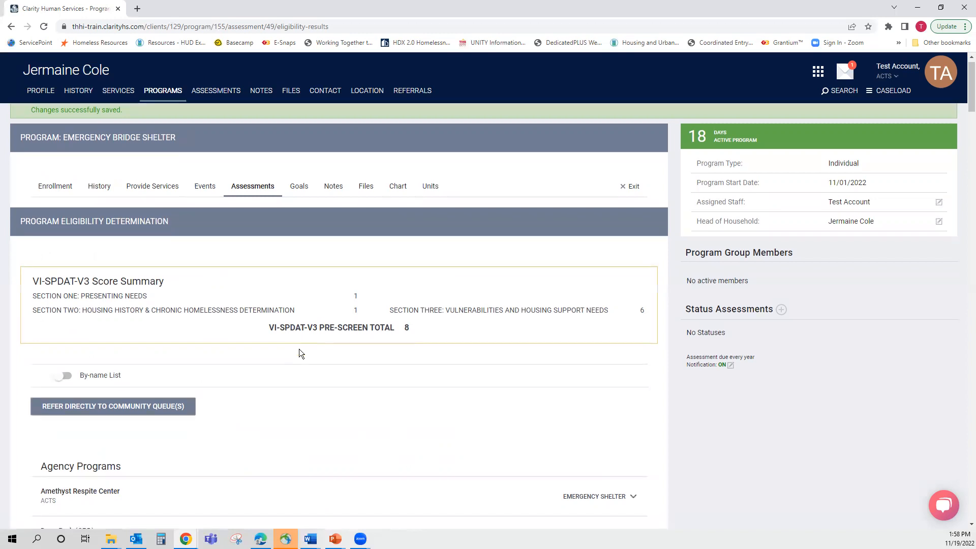
pyautogui.scroll(2, 299, 350)
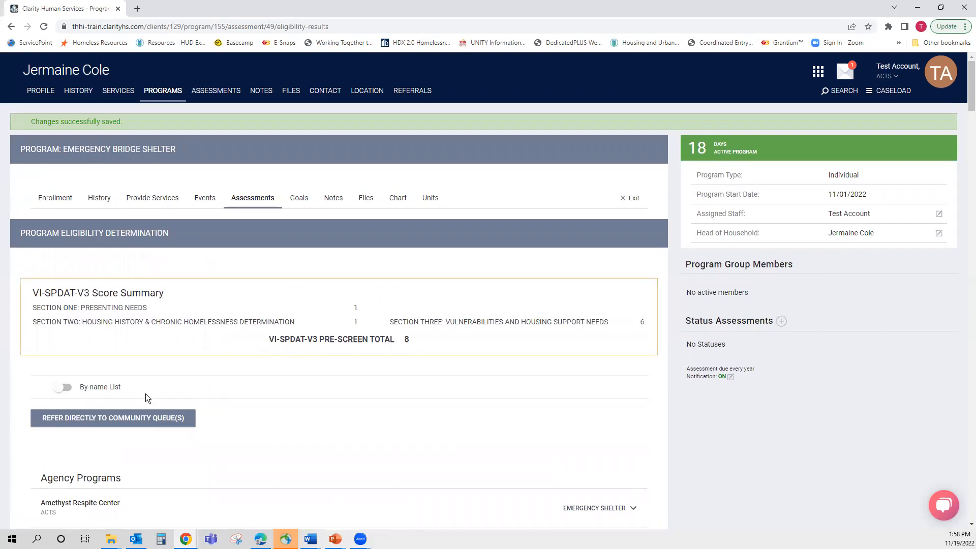
pyautogui.click(61, 391)
pyautogui.click(60, 390)
pyautogui.click(60, 390)
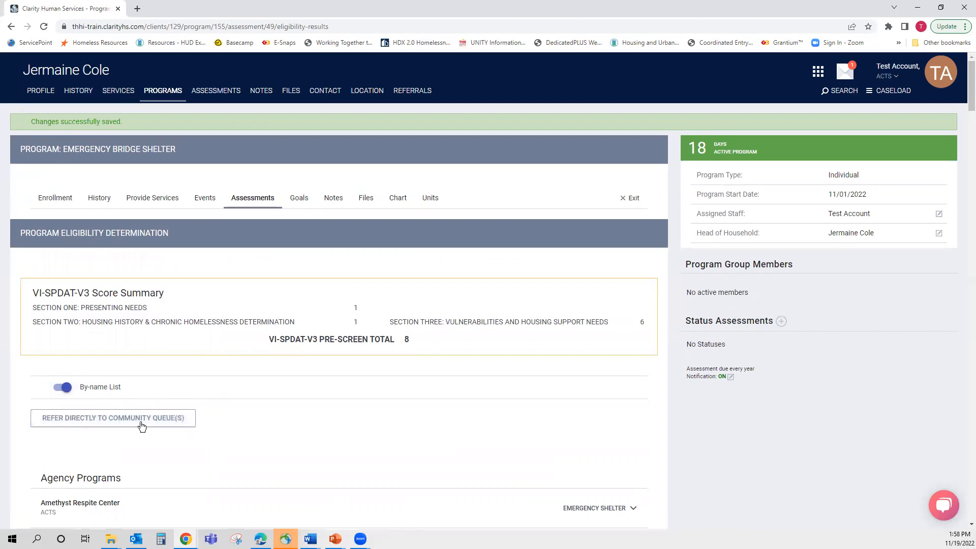
pyautogui.click(64, 388)
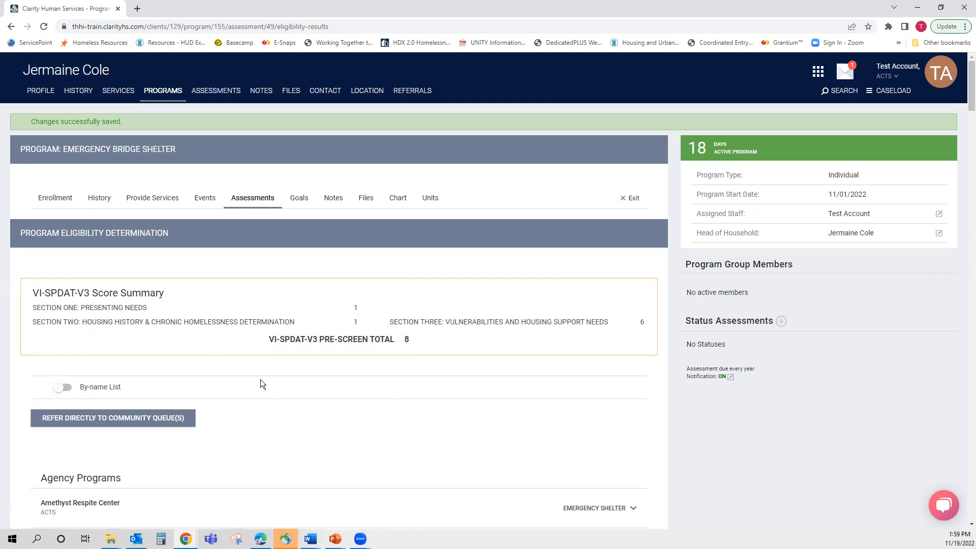
pyautogui.click(61, 387)
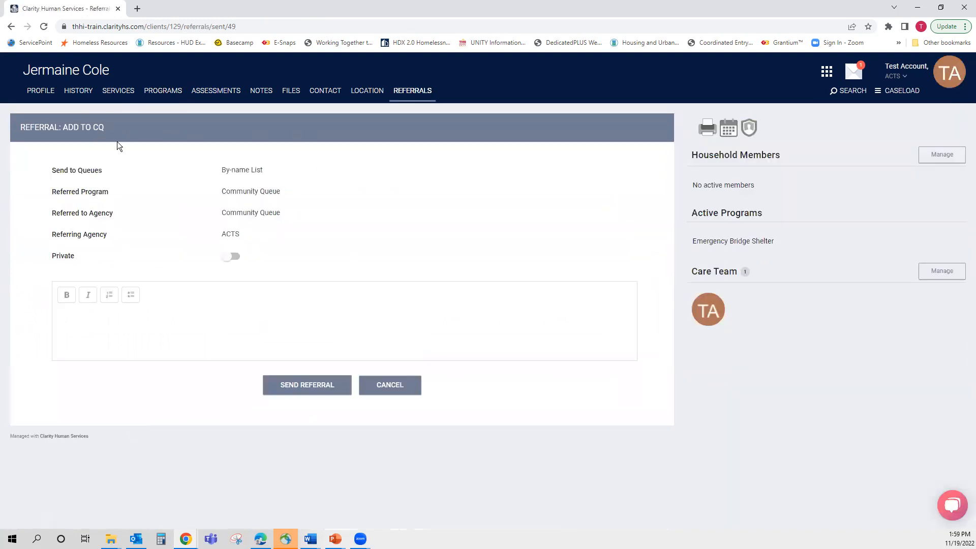
pyautogui.click(299, 389)
pyautogui.click(318, 389)
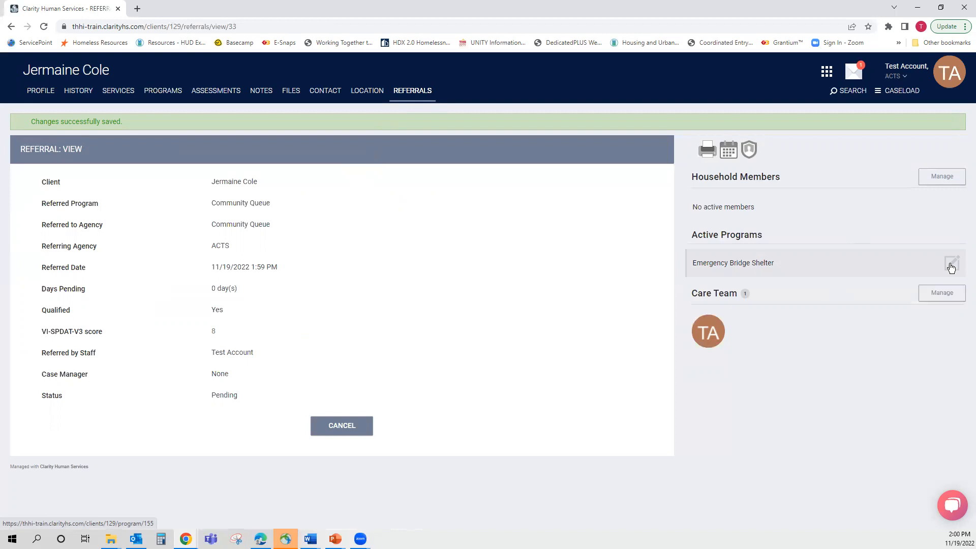
# Open the client's Emergency Bridge Shelter enrollment and review the completed assessments in its assessment history
pyautogui.click(951, 265)
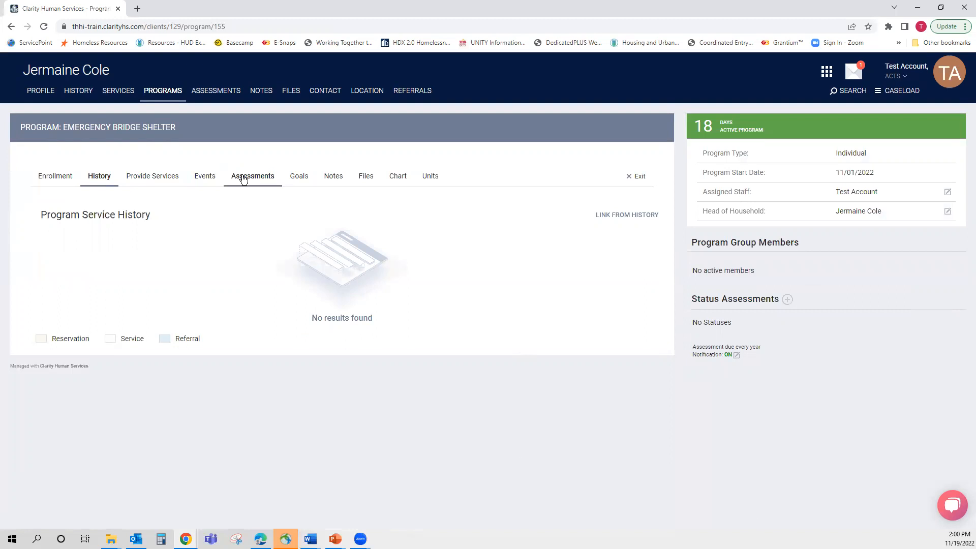
pyautogui.click(243, 178)
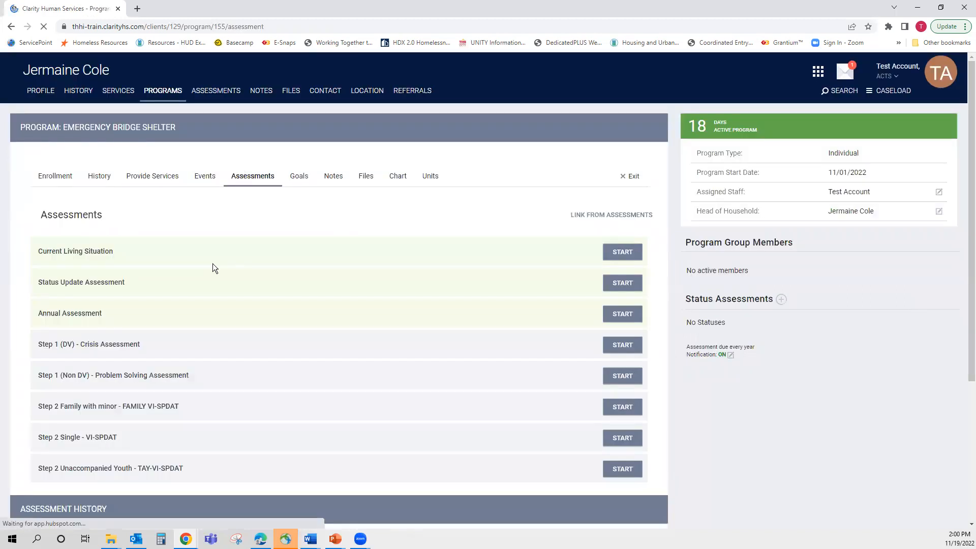
pyautogui.scroll(-4, 212, 263)
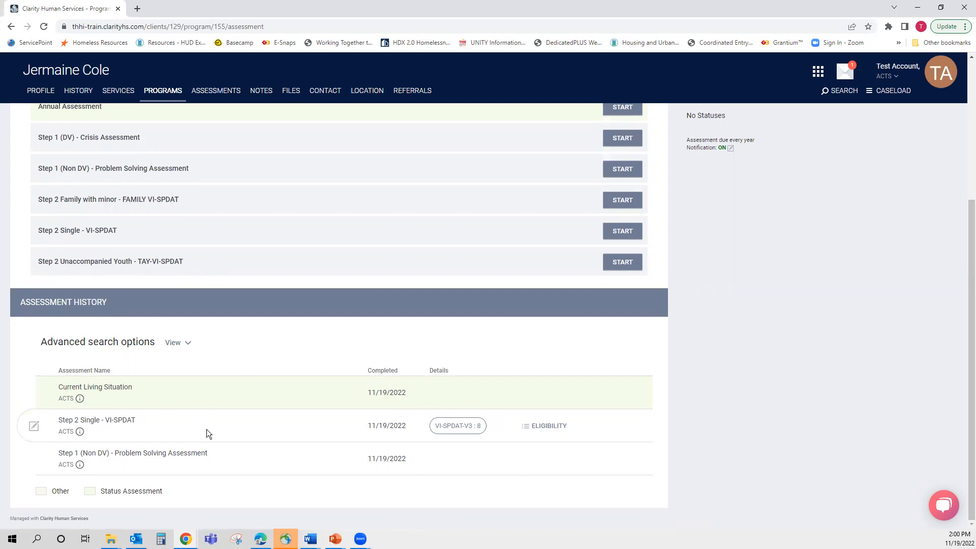
pyautogui.scroll(3, 207, 429)
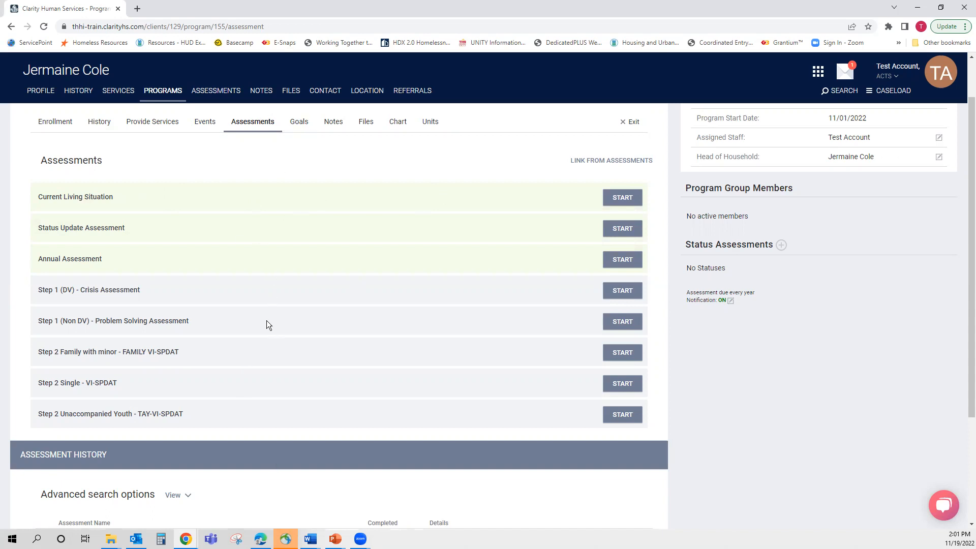
pyautogui.scroll(-3, 266, 320)
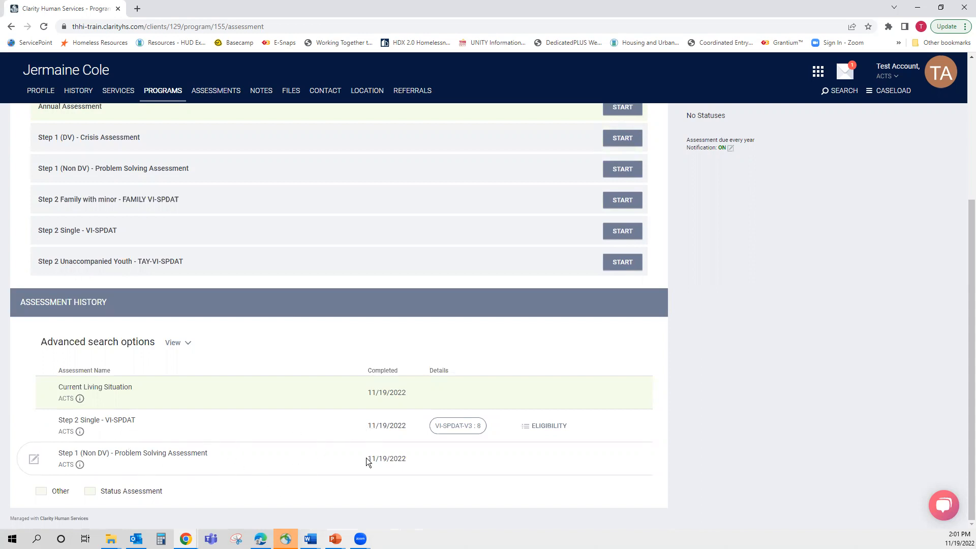
pyautogui.moveTo(366, 458); pyautogui.dragTo(405, 461)
pyautogui.click(151, 429)
pyautogui.scroll(4, 242, 415)
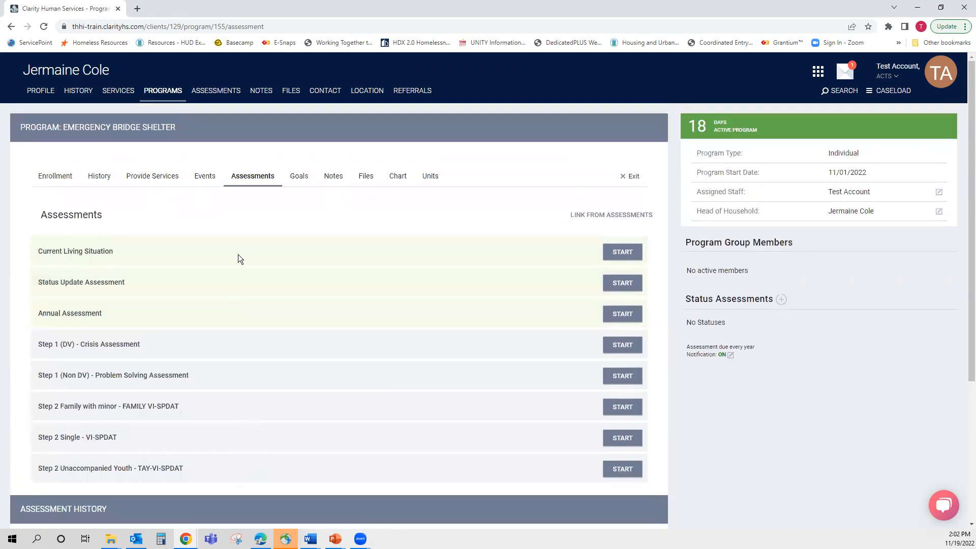
# Add a Problem Solving/Diversion/Rapid Resolution intervention or service event, answer whether the client was housed in a safe alternative, and submit it
pyautogui.click(208, 178)
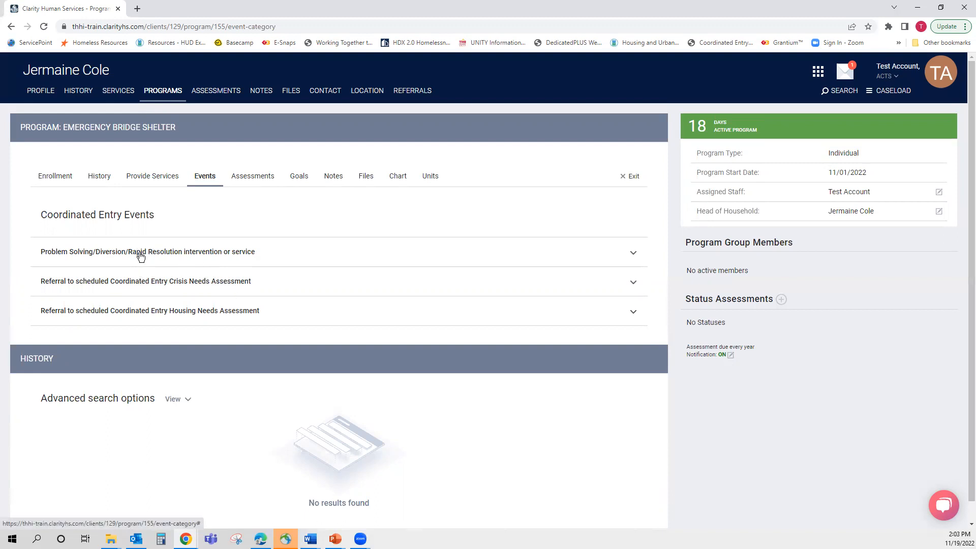
pyautogui.click(634, 255)
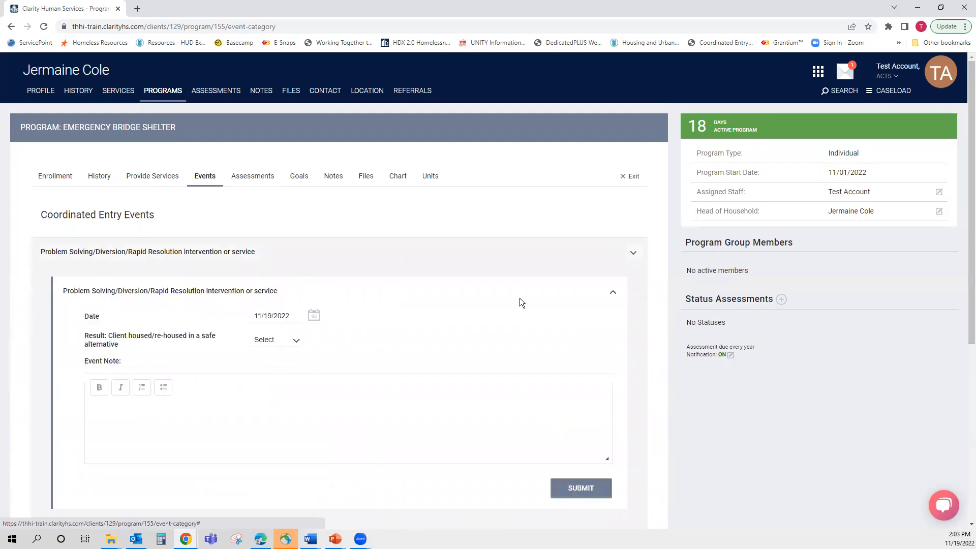
pyautogui.click(293, 338)
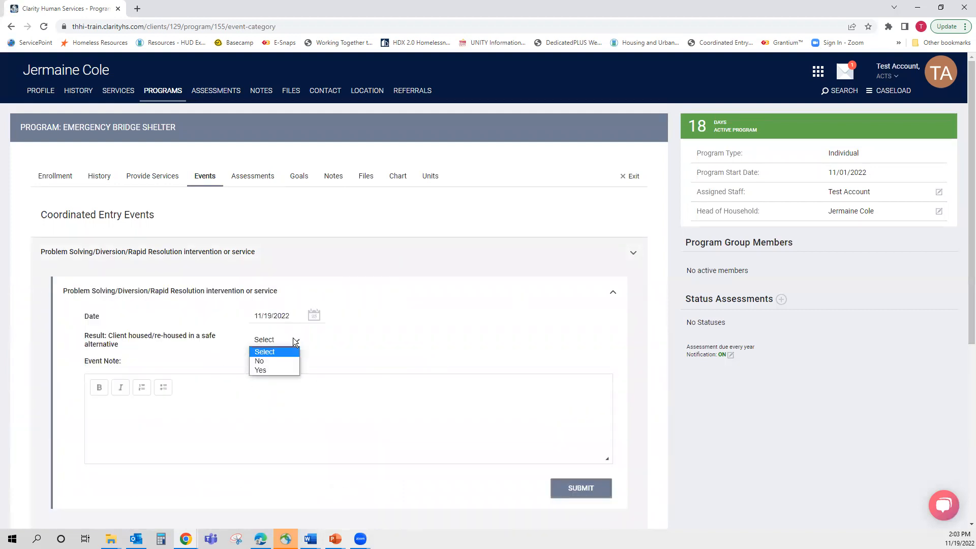
pyautogui.click(282, 365)
pyautogui.click(430, 339)
pyautogui.click(440, 410)
pyautogui.click(584, 489)
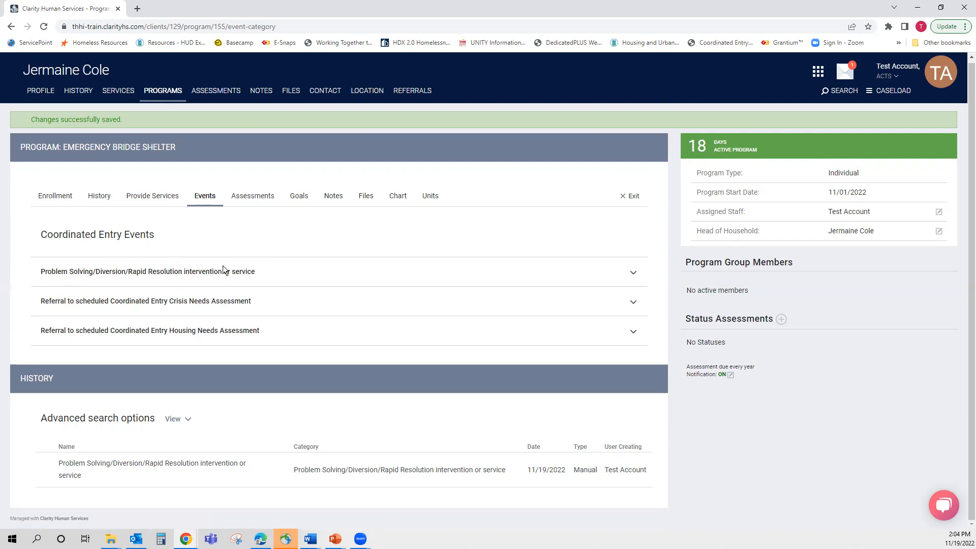
# Return to the program's assessments and try to start a Current Living Situation assessment
pyautogui.click(259, 196)
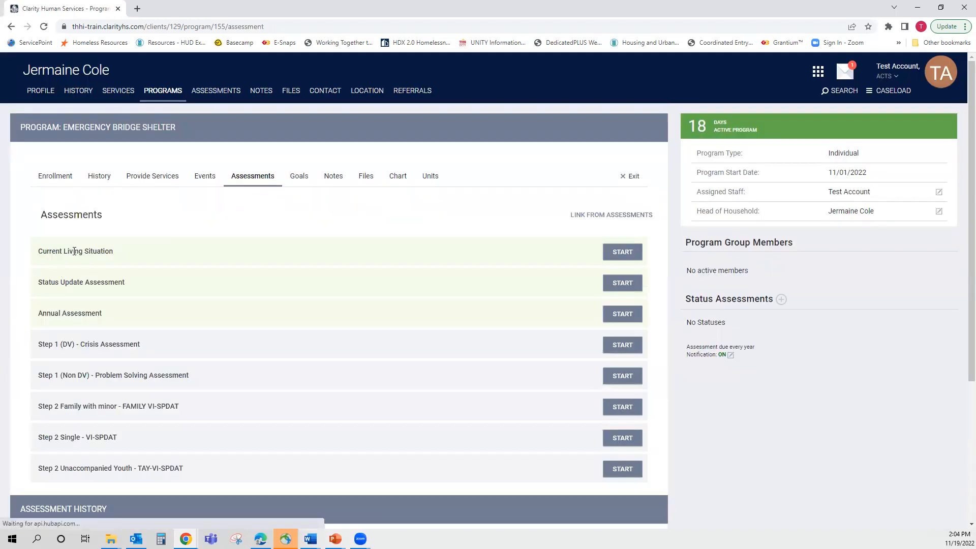
pyautogui.click(629, 250)
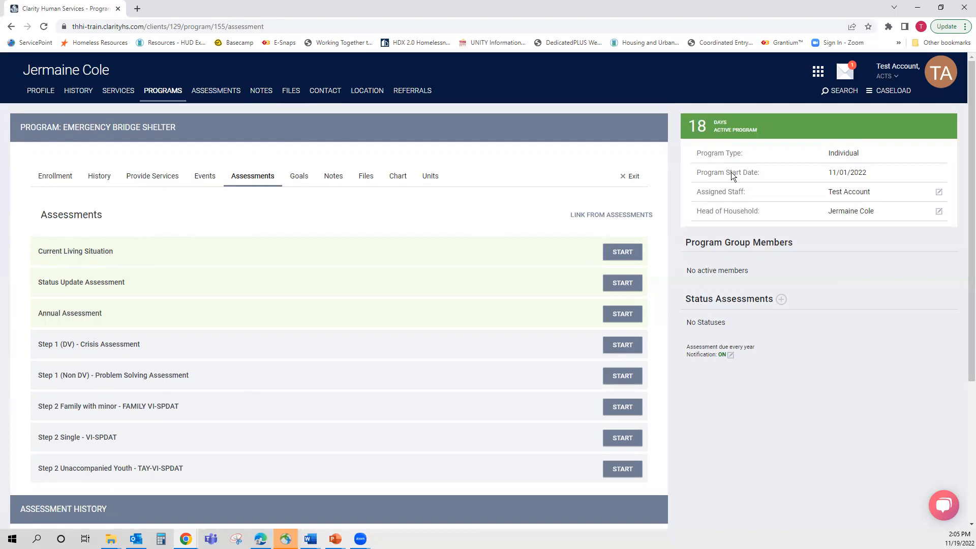
# Leave the client record and open the community queue in the agency's referrals
pyautogui.click(841, 97)
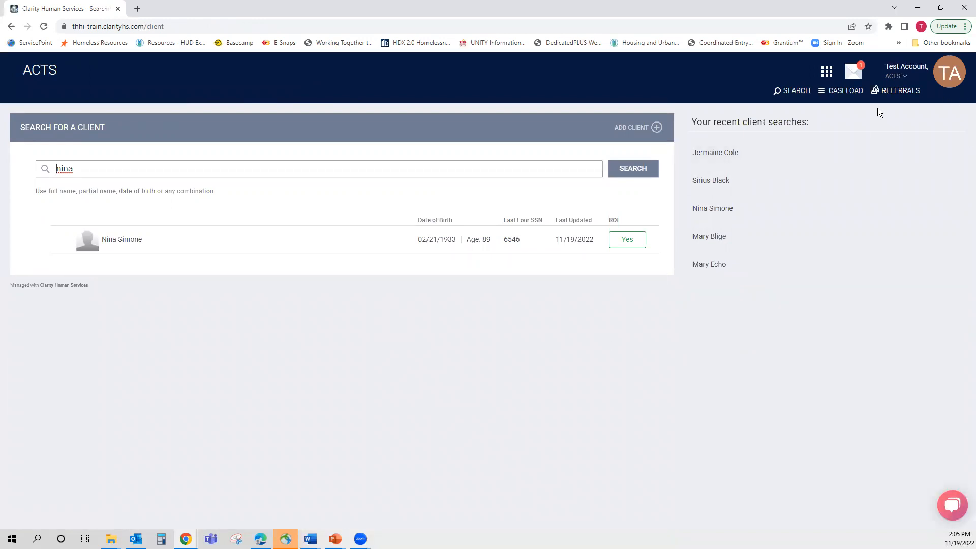
pyautogui.click(898, 92)
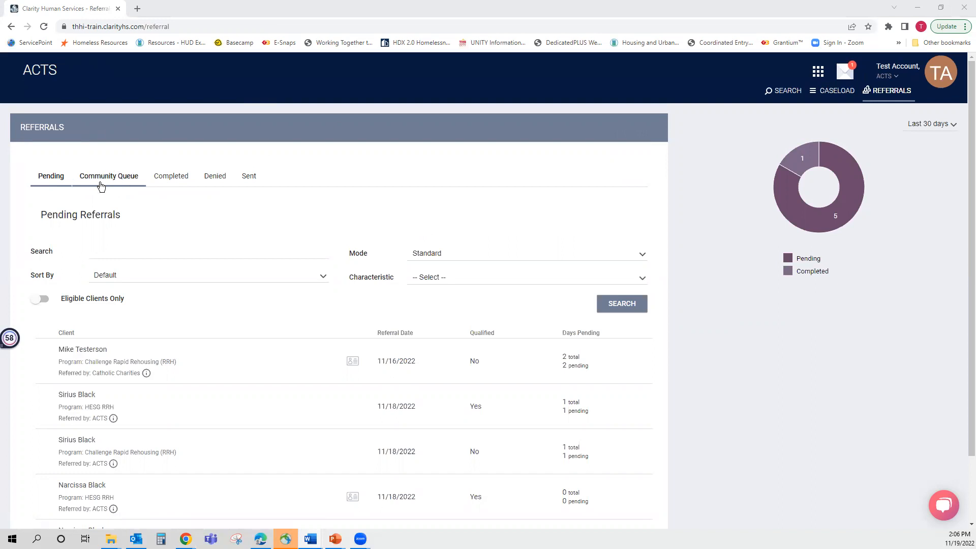
pyautogui.click(109, 182)
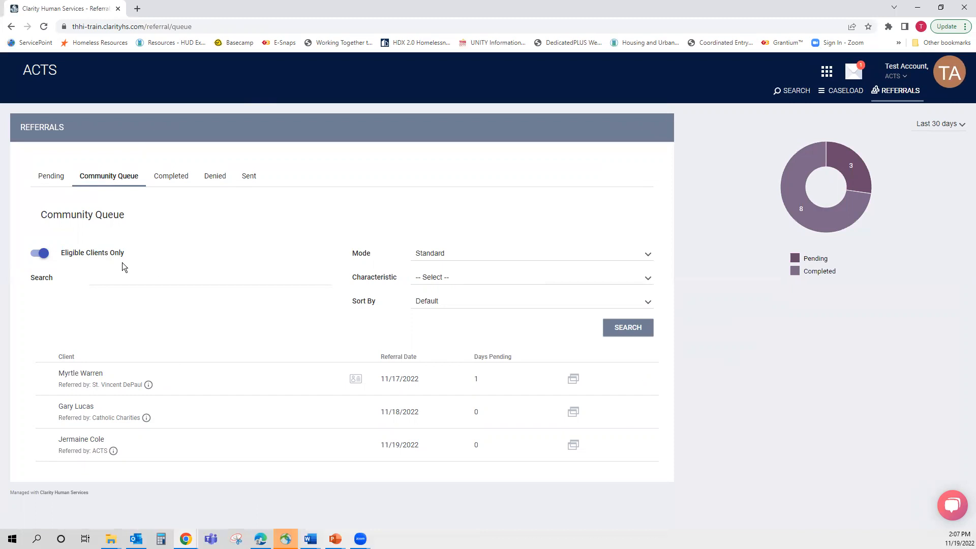
# Examine the community queue's search field, sort orders and available assessment modes, keeping the Standard mode
pyautogui.click(119, 278)
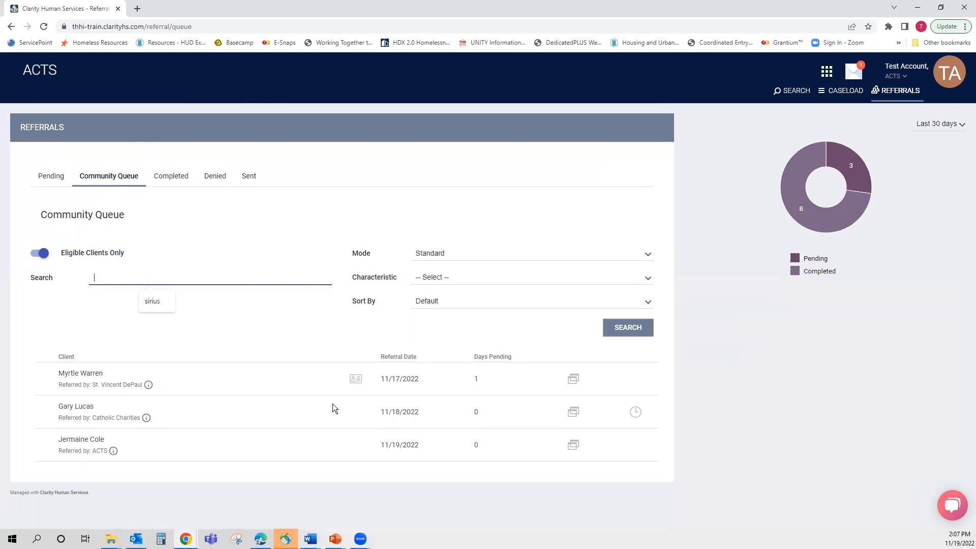
pyautogui.click(467, 303)
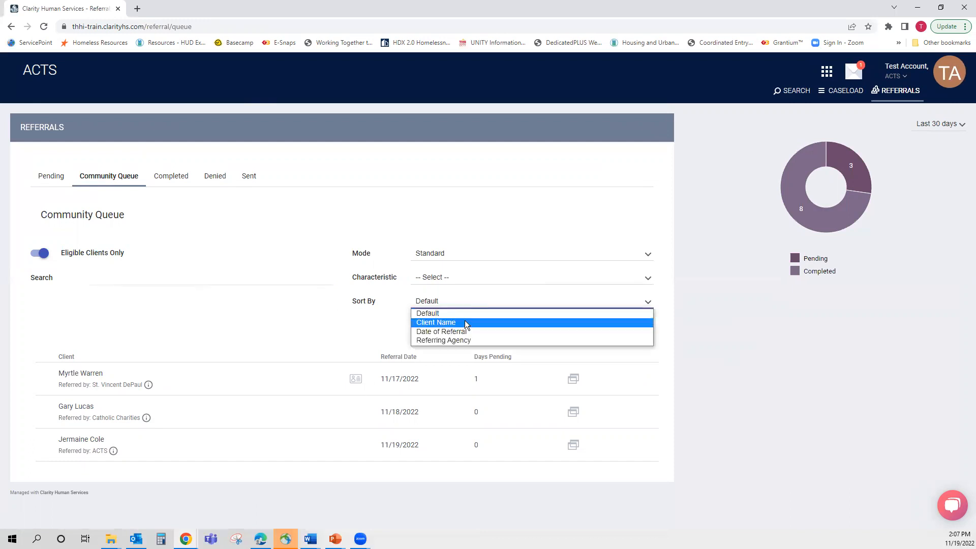
pyautogui.click(214, 277)
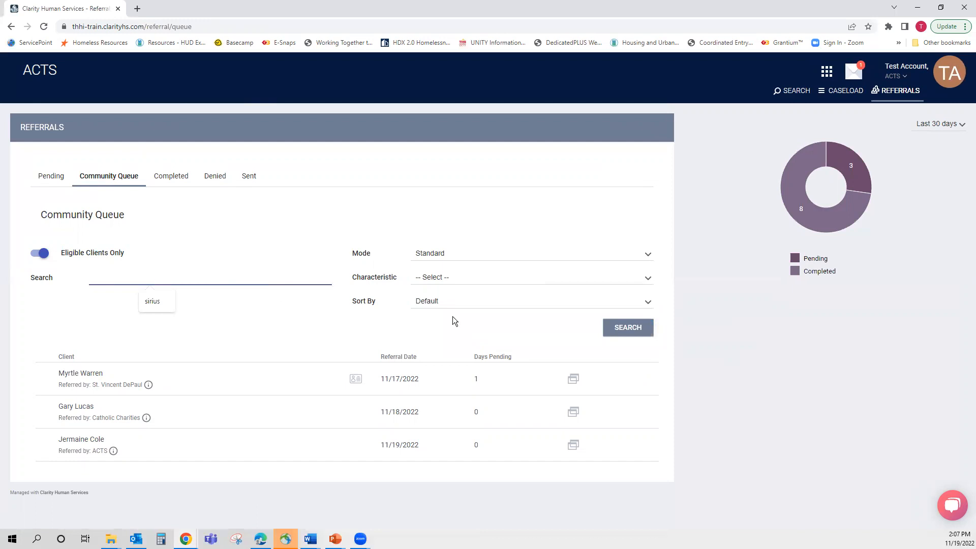
pyautogui.click(438, 302)
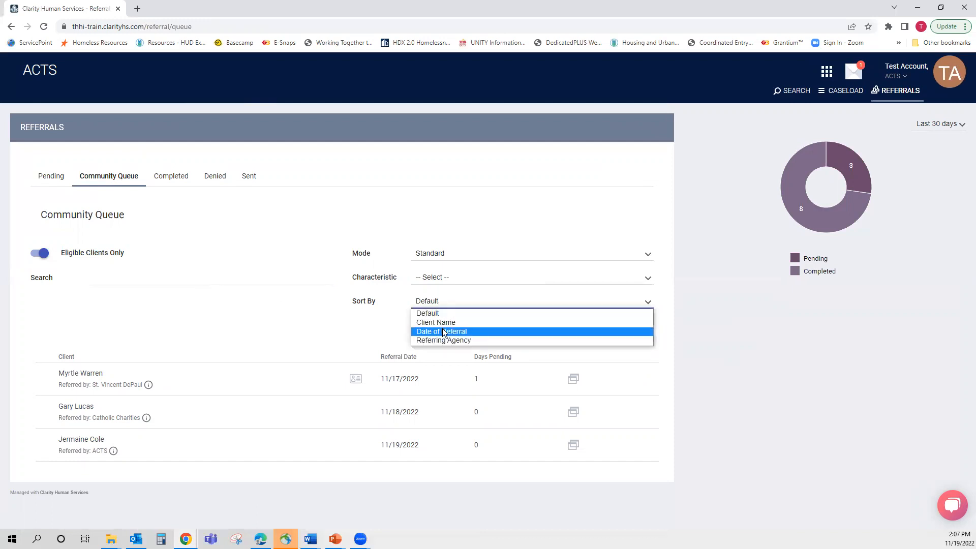
pyautogui.click(346, 335)
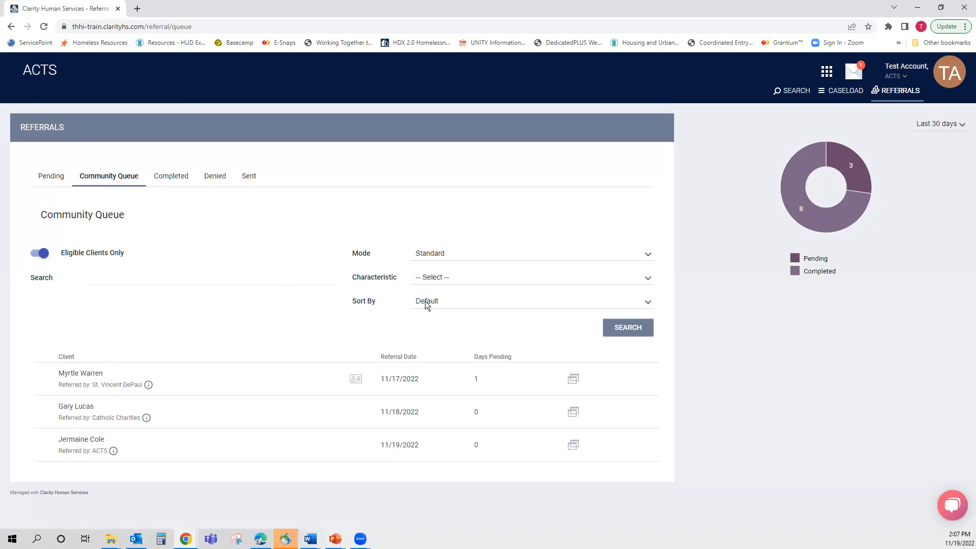
pyautogui.click(510, 257)
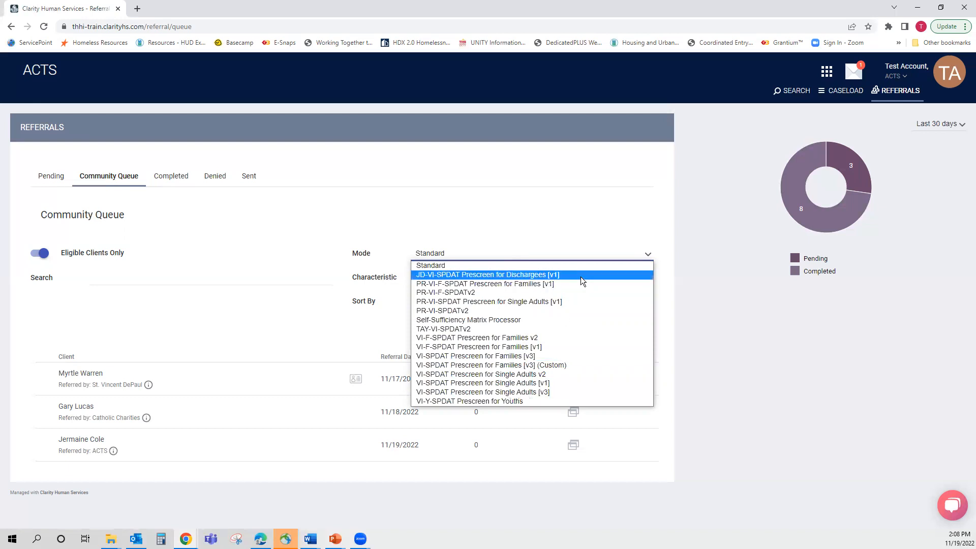
pyautogui.click(552, 267)
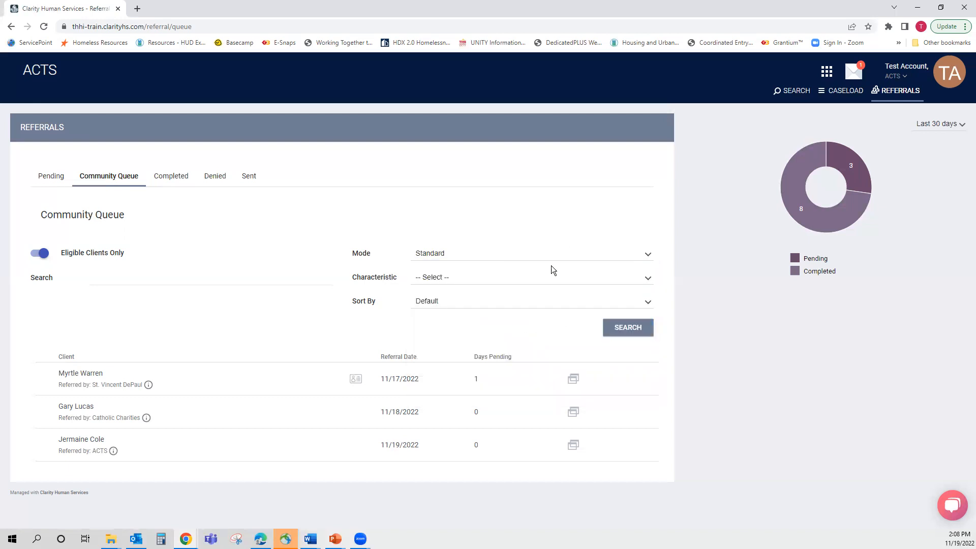
# Filter the community queue by the Age characteristic
pyautogui.click(492, 279)
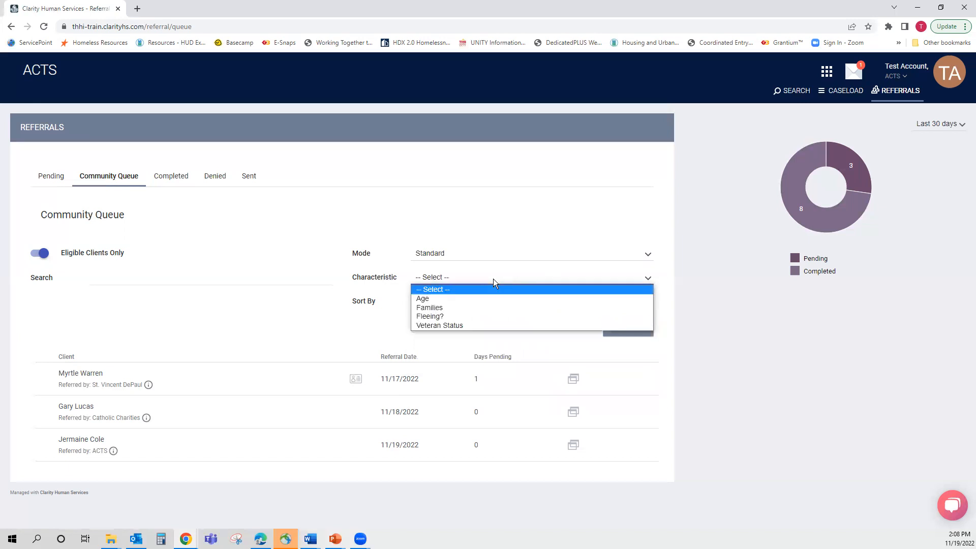
pyautogui.click(425, 299)
pyautogui.click(621, 333)
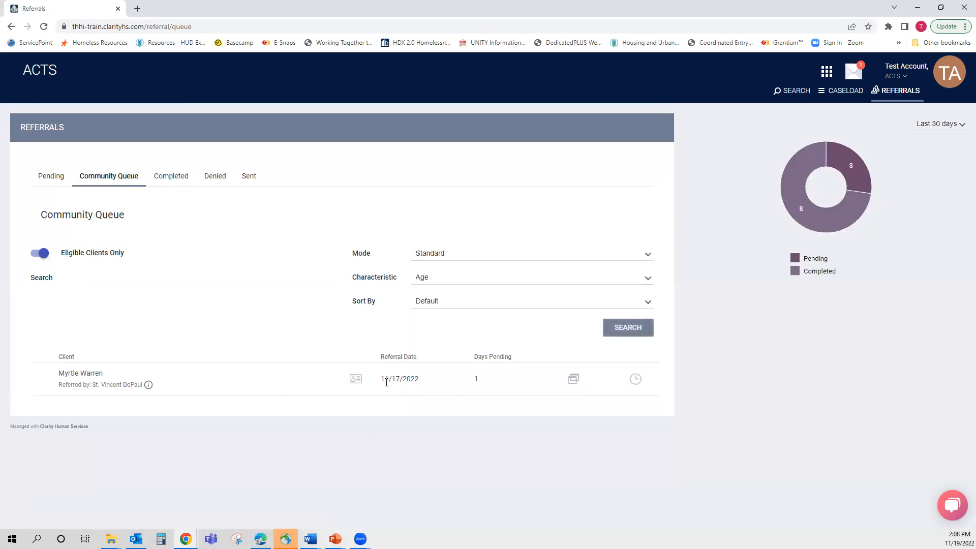
pyautogui.moveTo(360, 381)
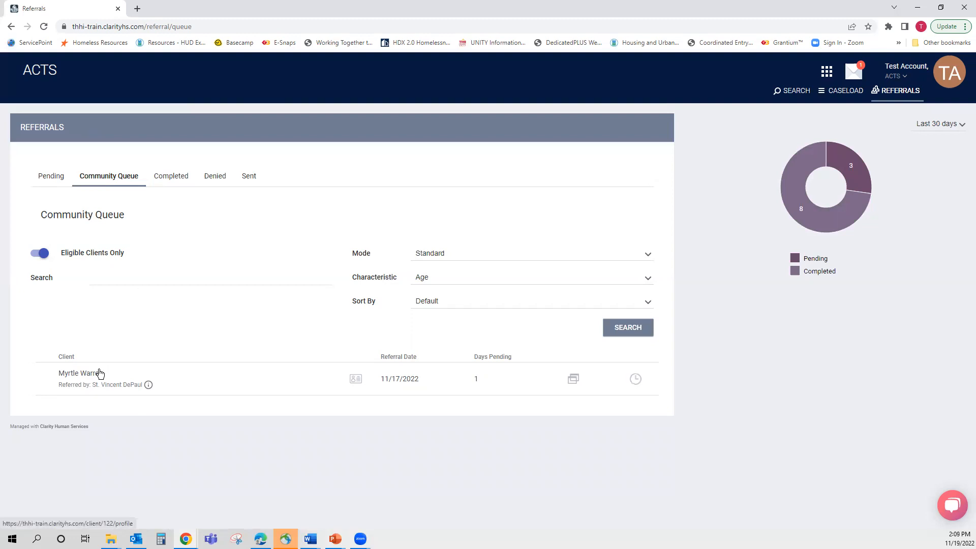
# Clear the characteristic filter and rerun the search to list the whole community queue
pyautogui.click(619, 277)
pyautogui.click(610, 289)
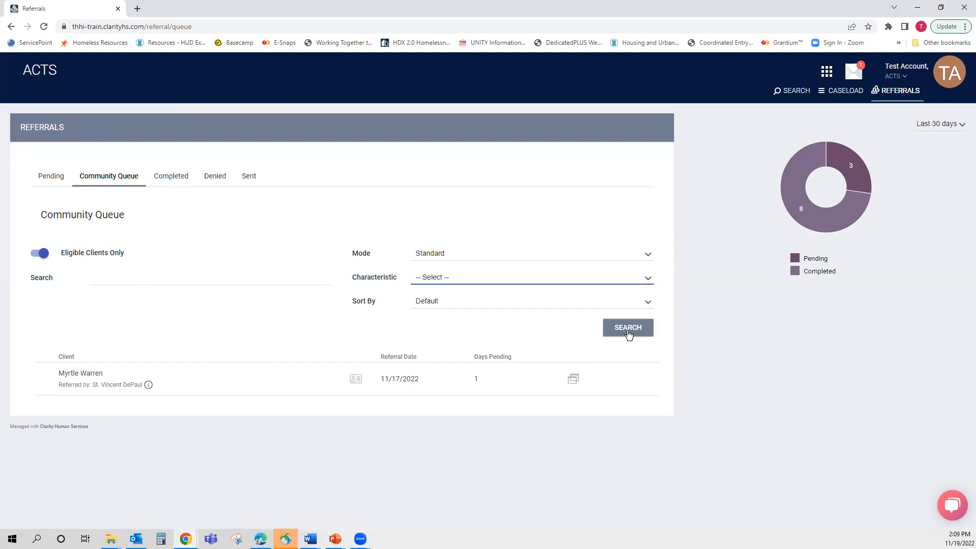
pyautogui.click(628, 326)
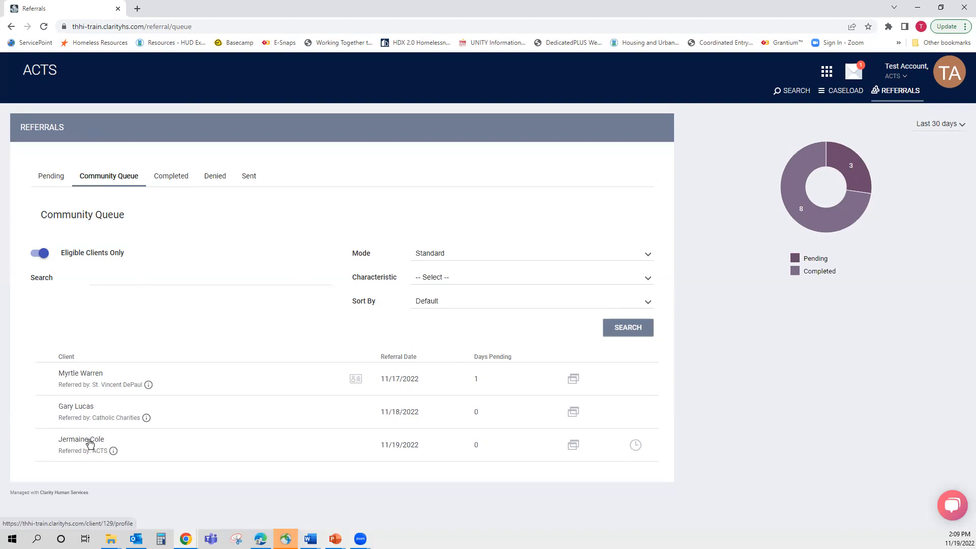
# Open the queued client referred by ACTS and review their history and Emergency Bridge Shelter assessments
pyautogui.click(90, 443)
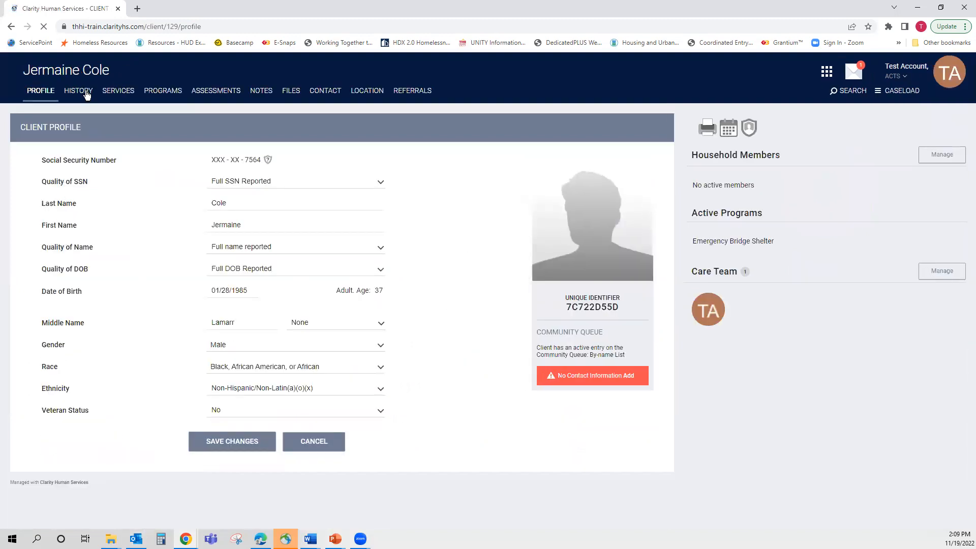
pyautogui.click(77, 92)
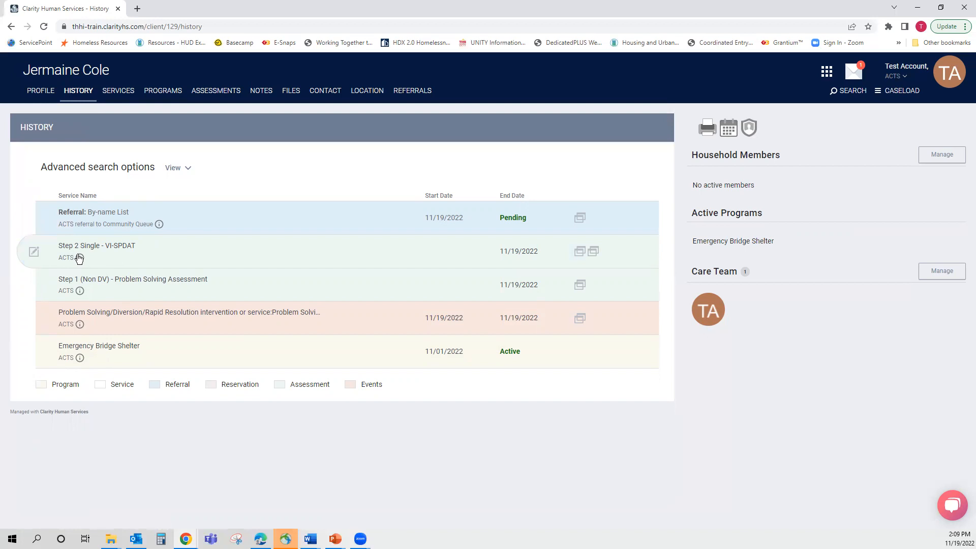
pyautogui.moveTo(80, 259)
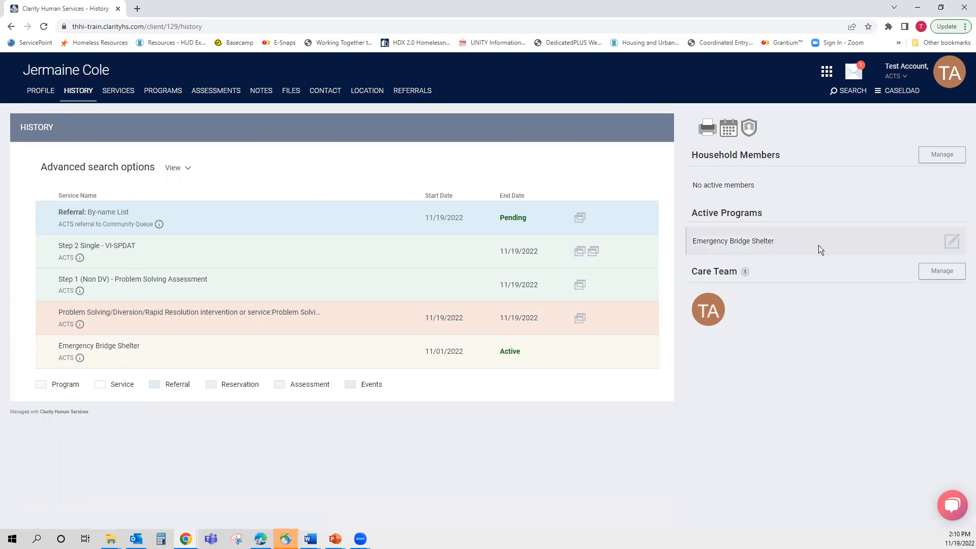
pyautogui.click(956, 245)
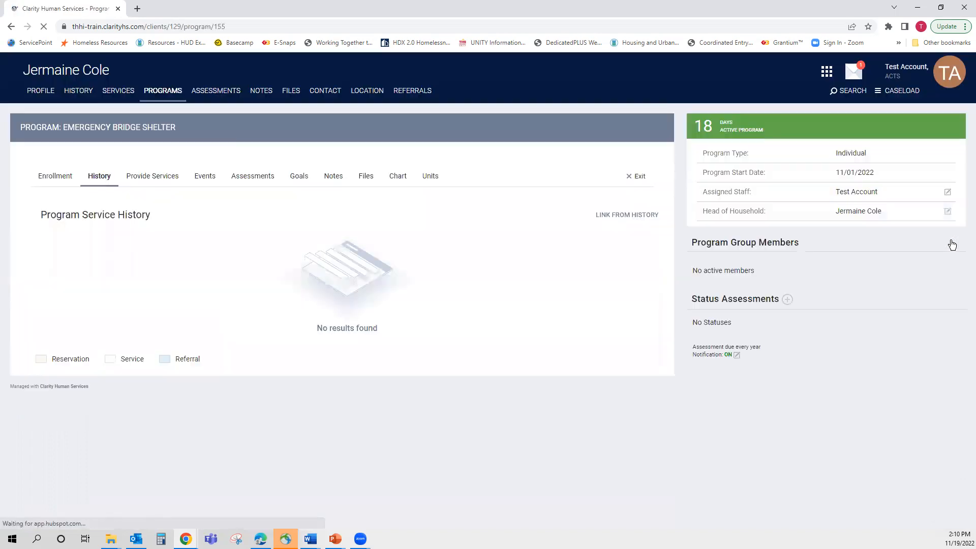
pyautogui.click(258, 176)
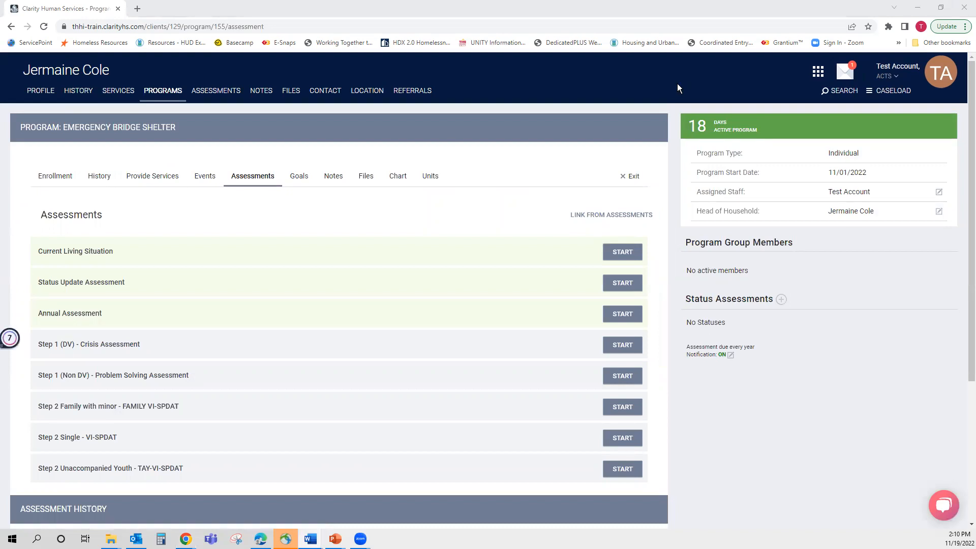
# Return to the agency's referrals and review the list of pending referrals
pyautogui.click(846, 95)
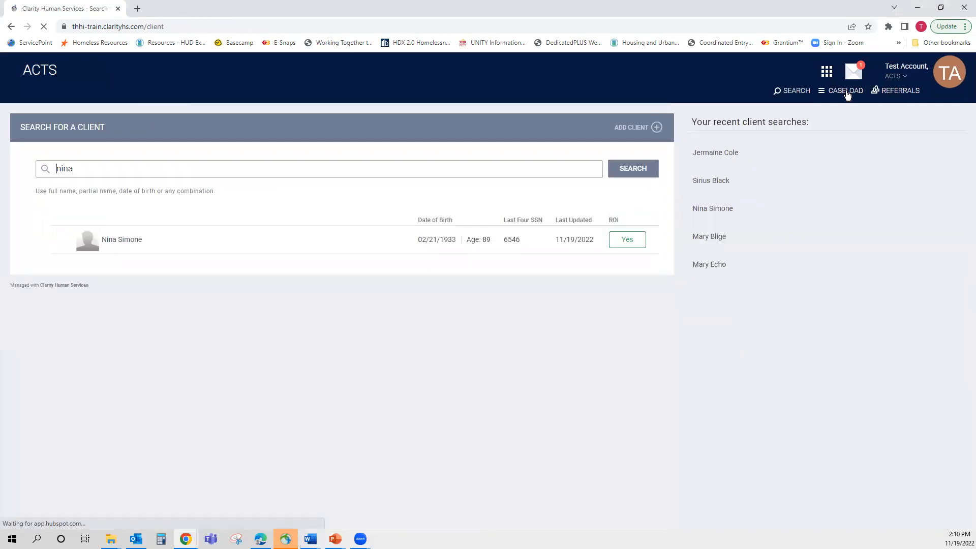
pyautogui.click(908, 94)
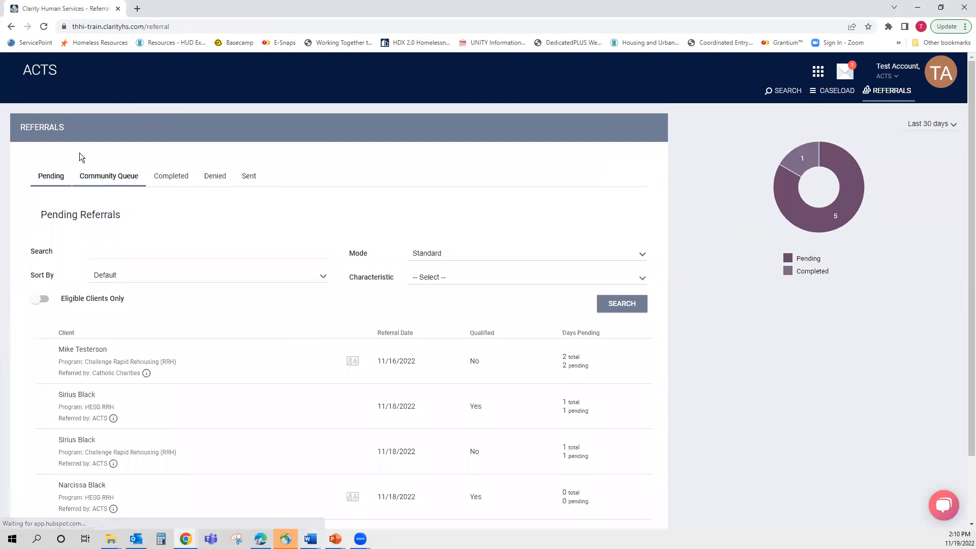
pyautogui.click(121, 179)
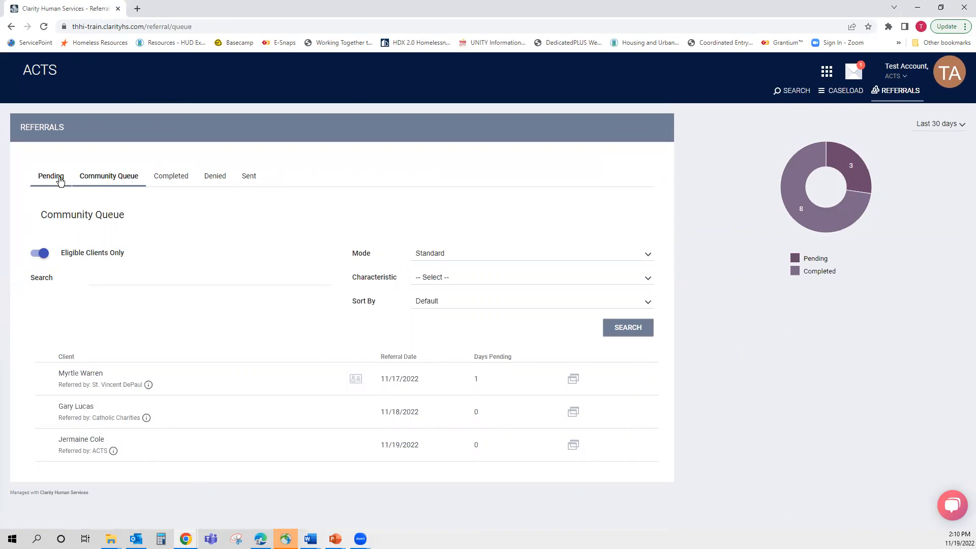
pyautogui.click(60, 180)
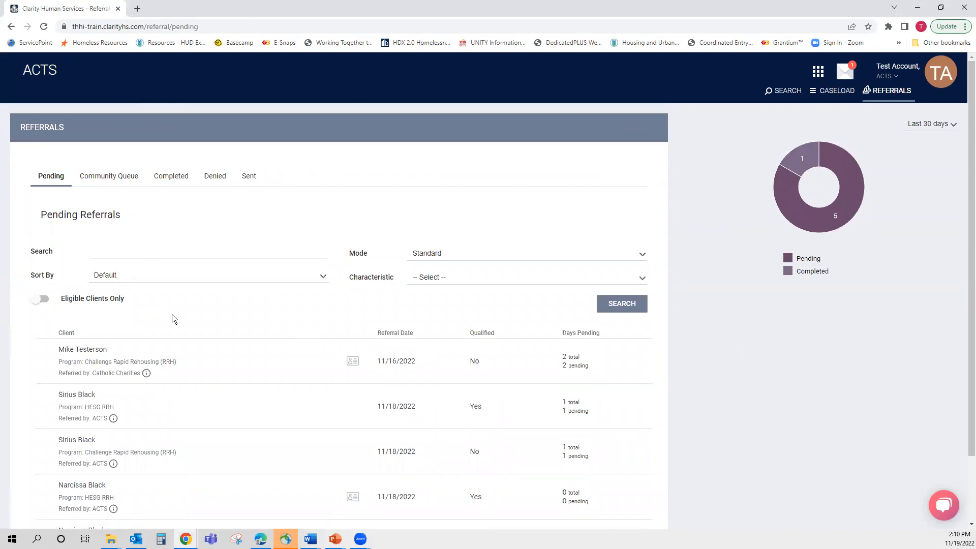
pyautogui.scroll(-2, 173, 343)
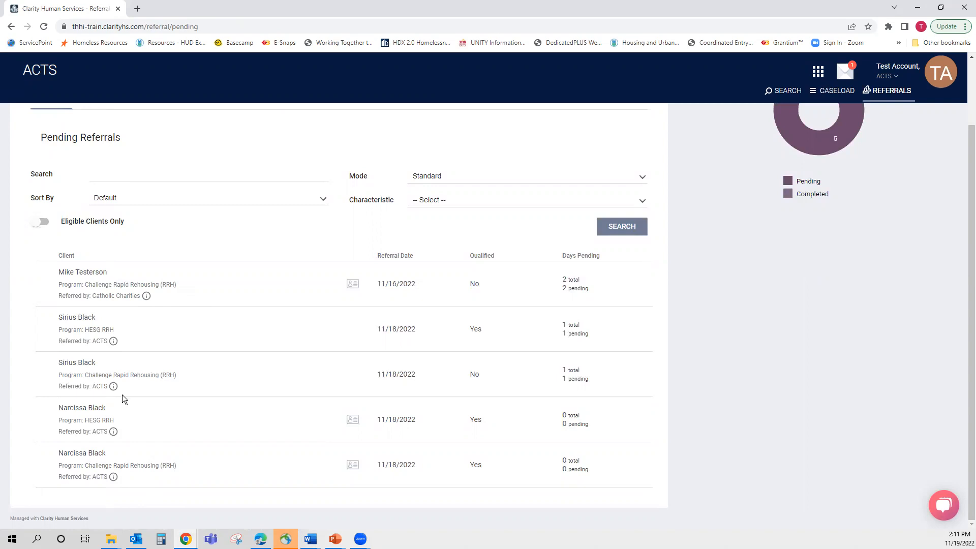
pyautogui.scroll(2, 102, 196)
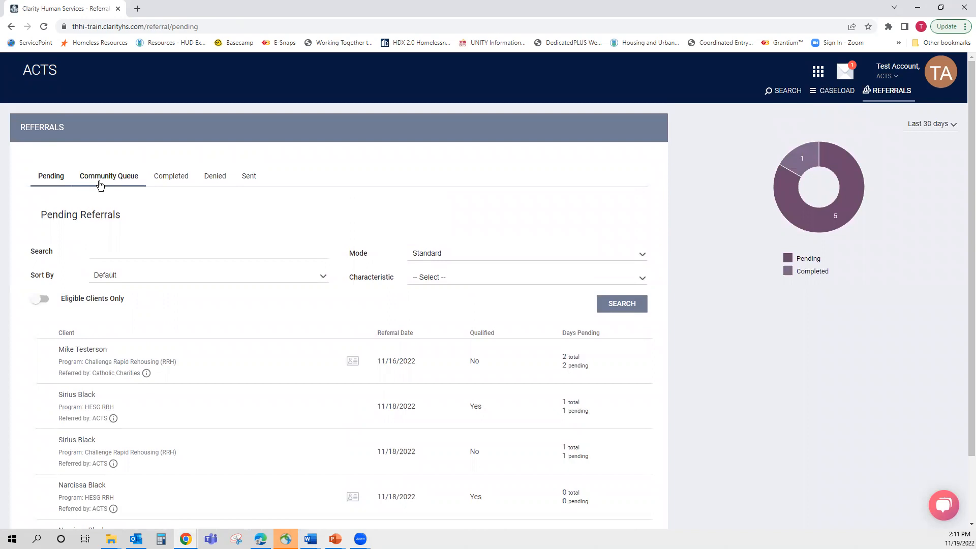
# Compare the community queue with the pending referrals and examine the pending list's search and characteristic options
pyautogui.click(100, 184)
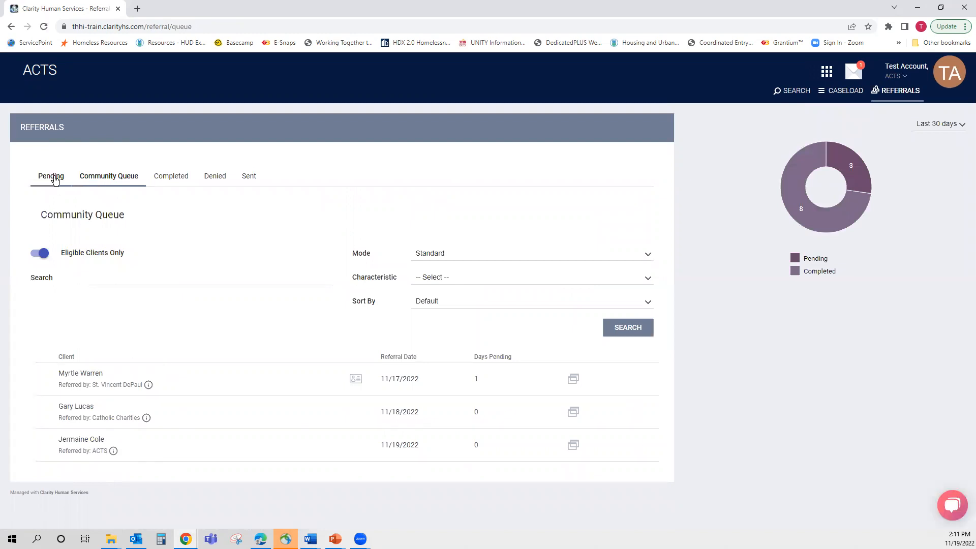
pyautogui.click(56, 178)
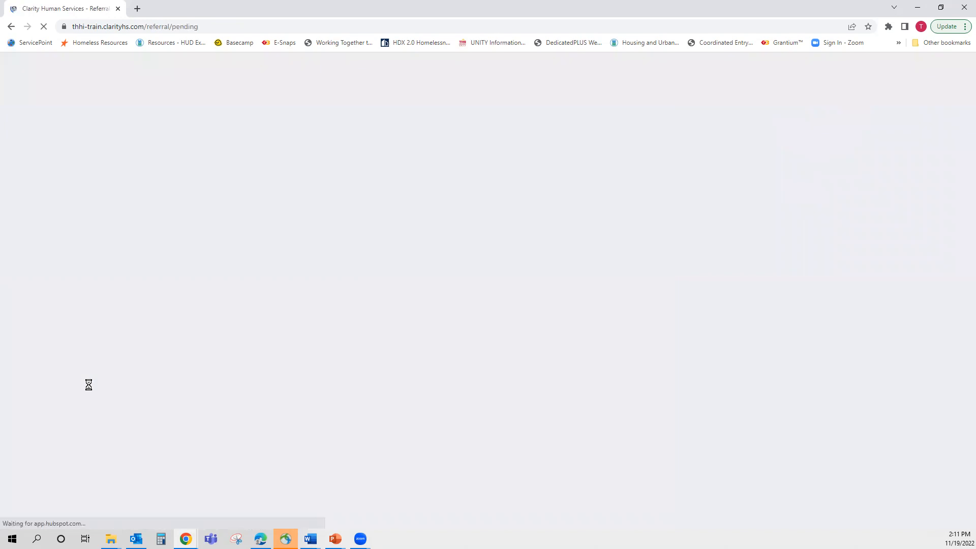
pyautogui.scroll(-2, 89, 360)
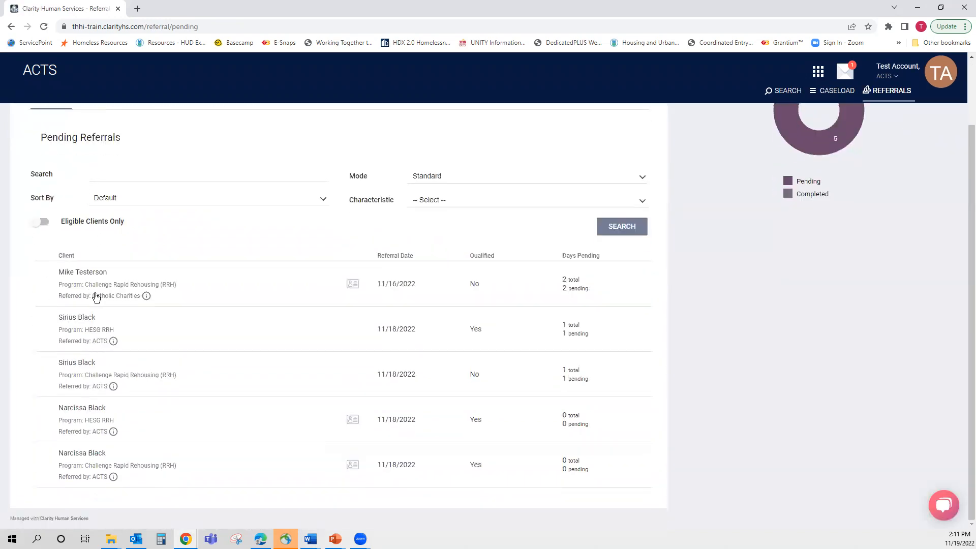
pyautogui.scroll(1, 74, 457)
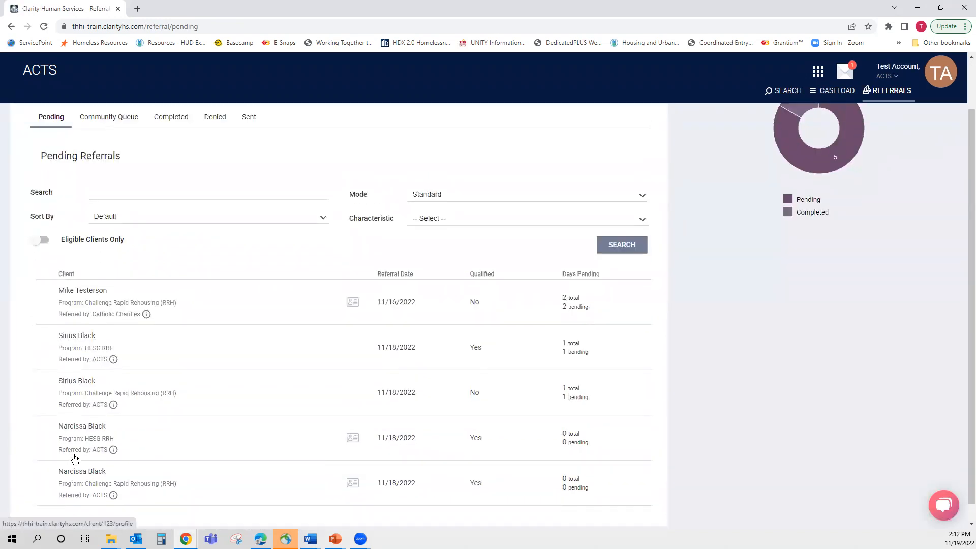
pyautogui.click(97, 224)
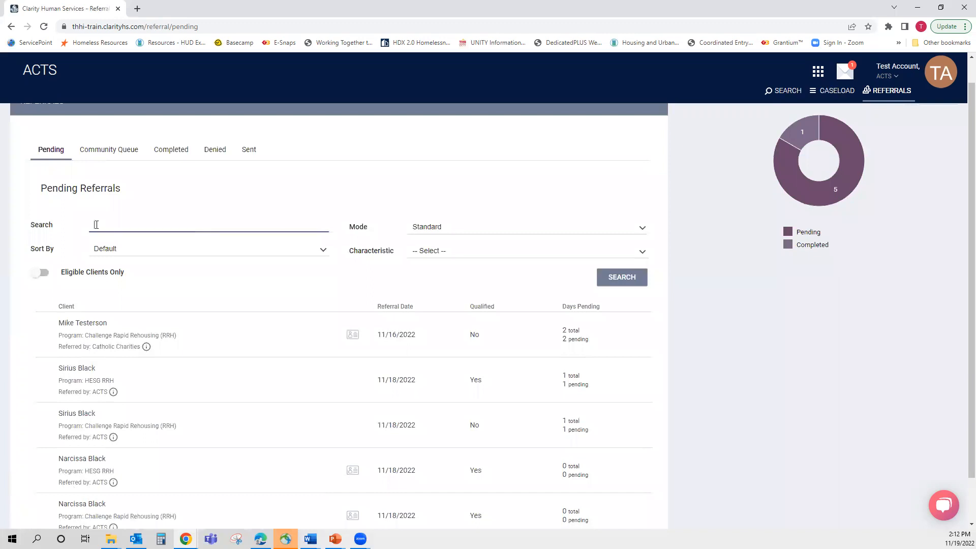
pyautogui.click(429, 255)
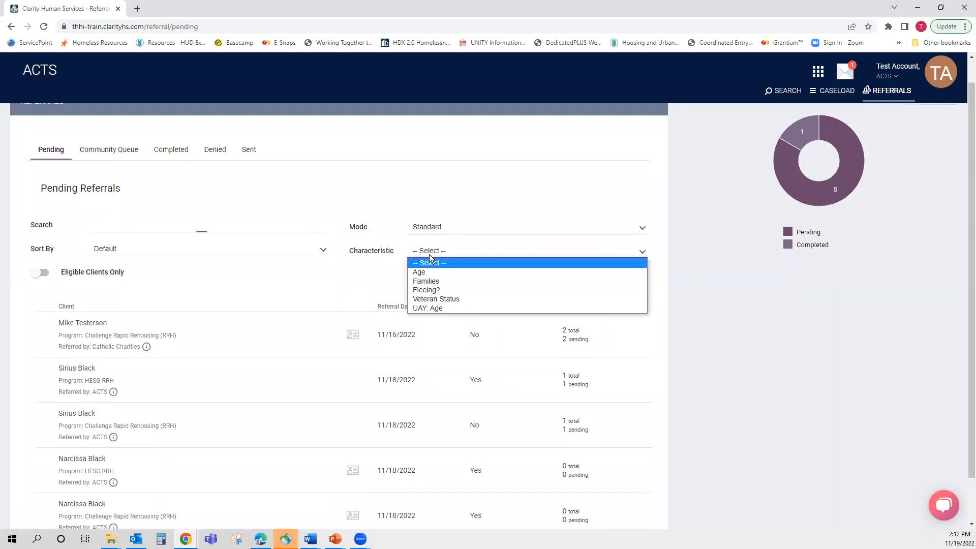
pyautogui.click(274, 264)
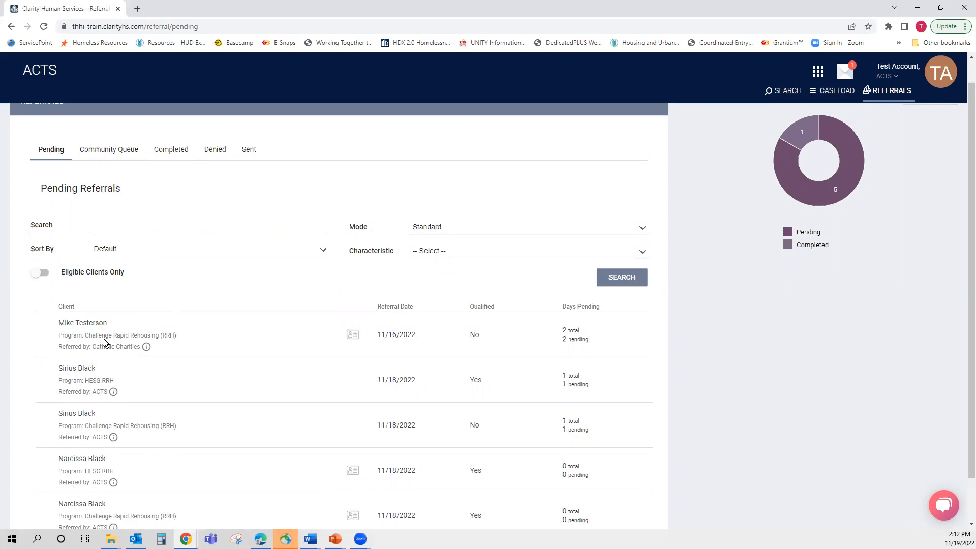
# Open the list of completed referrals
pyautogui.hotkey('alt', 'Tab')
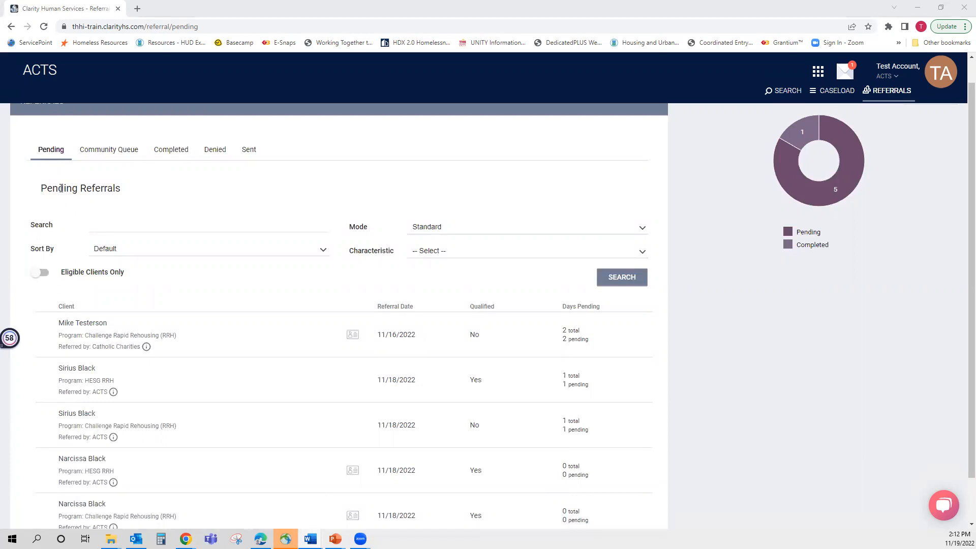
pyautogui.click(169, 152)
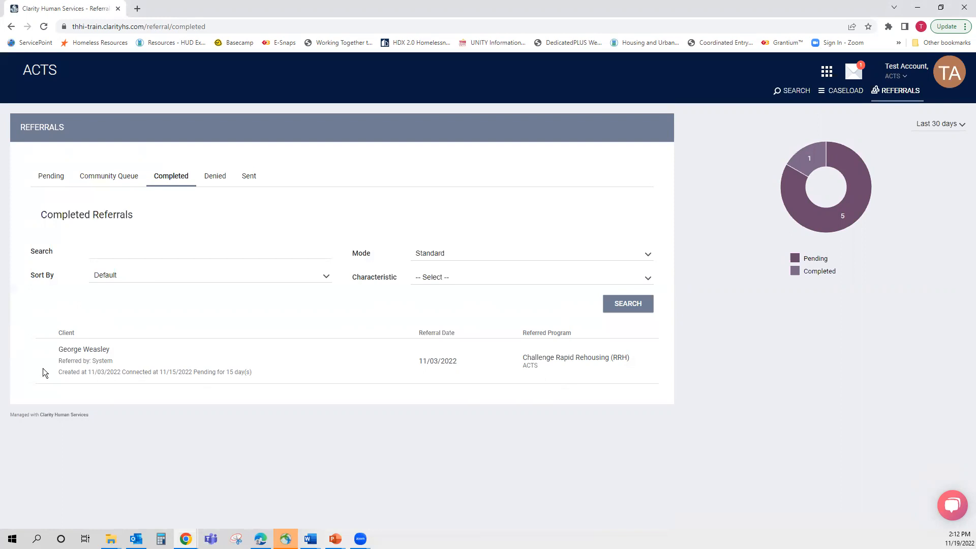
# Review the agency's denied referrals and its full list of sent referrals, and return to the community queue
pyautogui.click(216, 178)
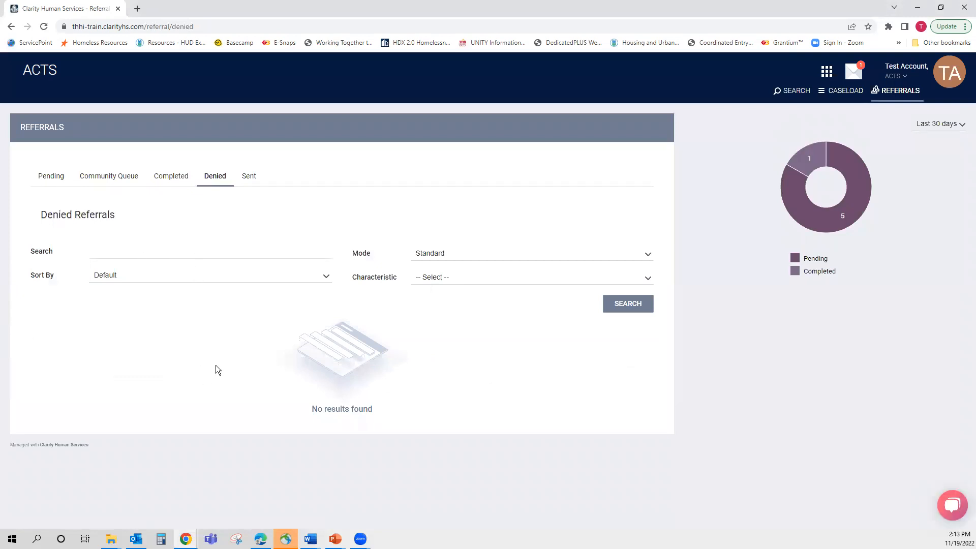
pyautogui.click(248, 176)
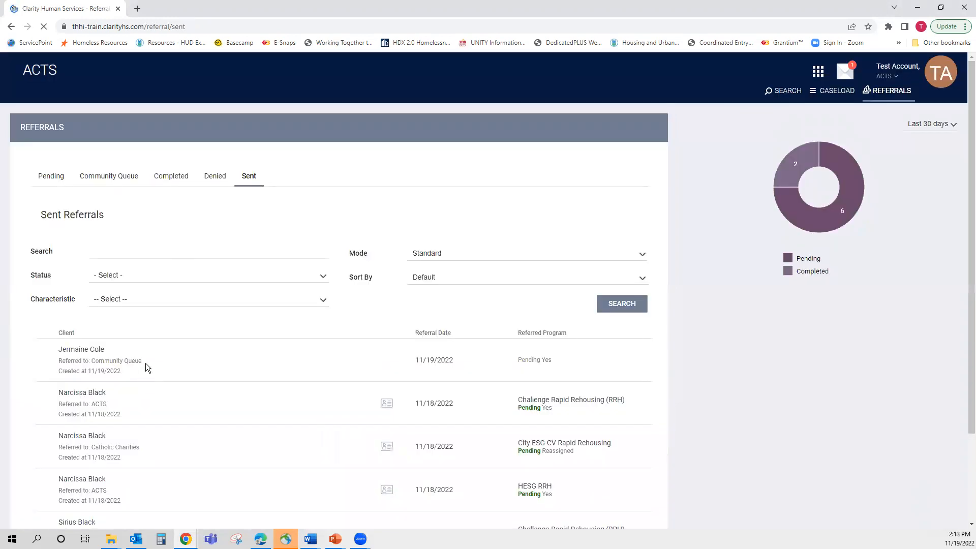
pyautogui.scroll(-2, 148, 366)
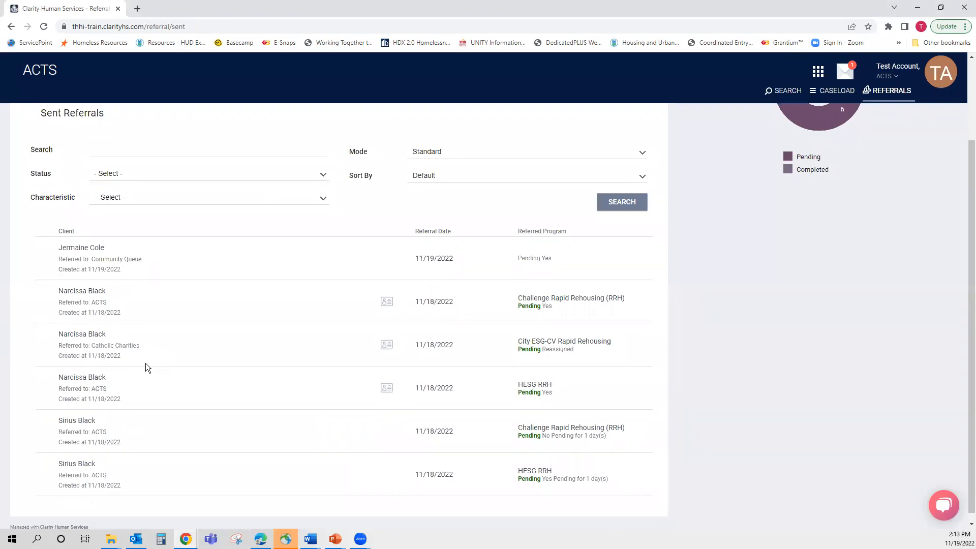
pyautogui.scroll(-1, 145, 292)
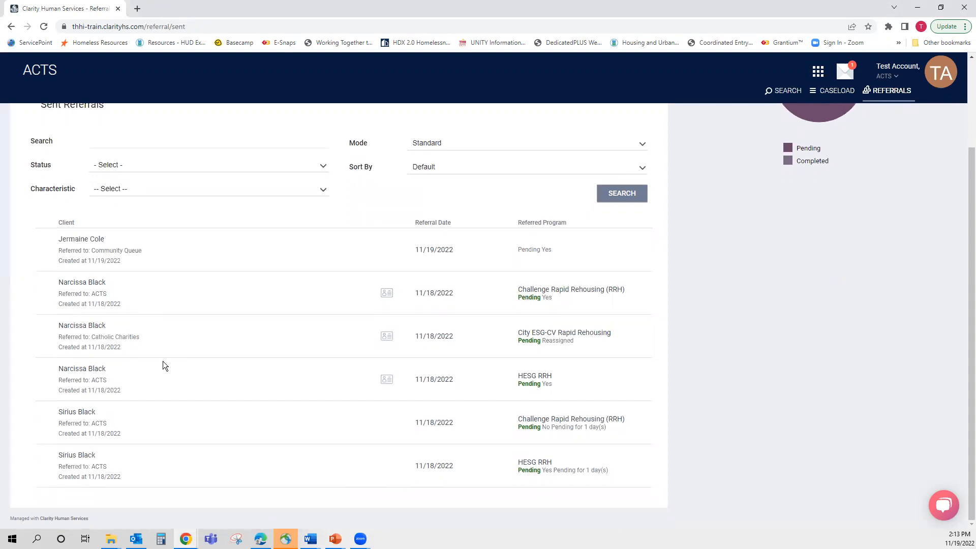
pyautogui.scroll(2, 189, 335)
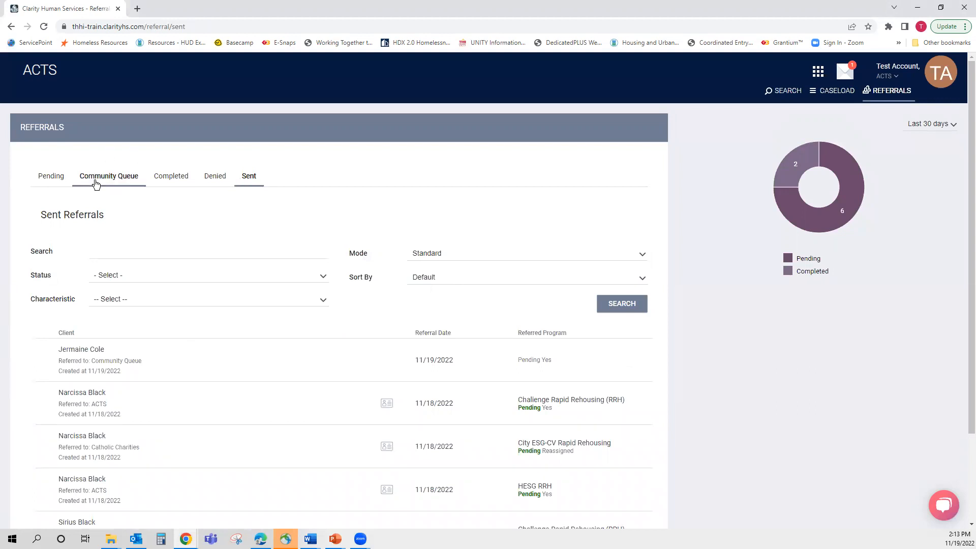
pyautogui.click(96, 183)
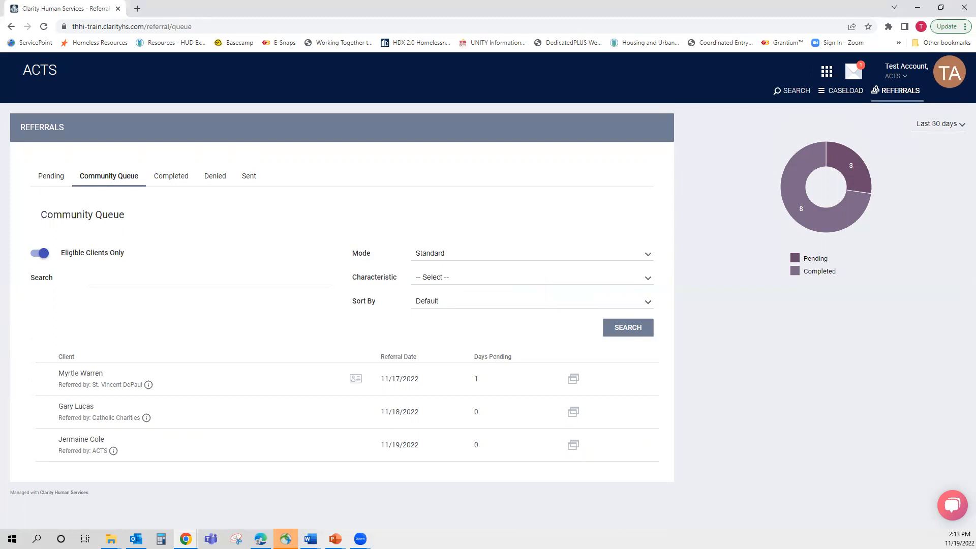
# Switch to the PowerPoint slide show and advance from the Objectives slide to the Next Steps slide
pyautogui.hotkey('alt', 'Tab')
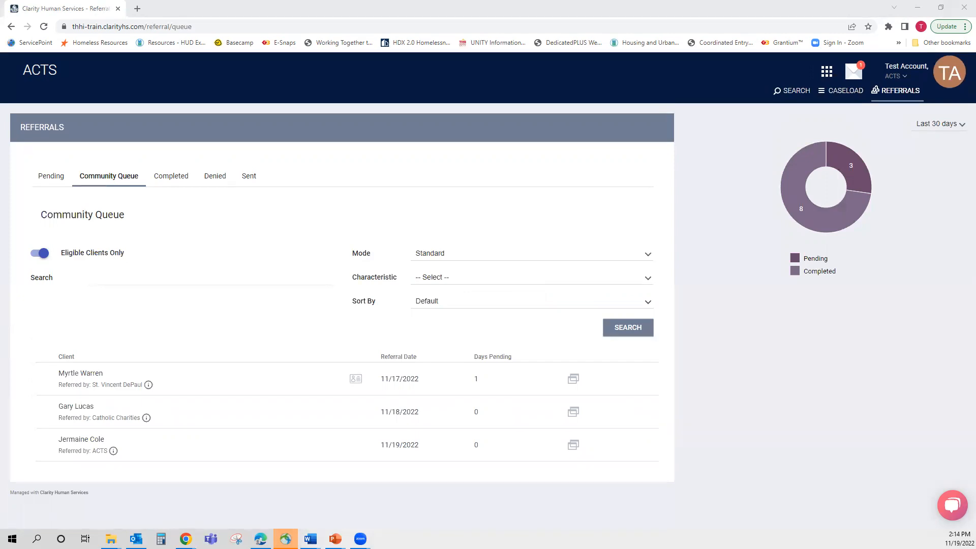
pyautogui.hotkey('alt', 'Tab')
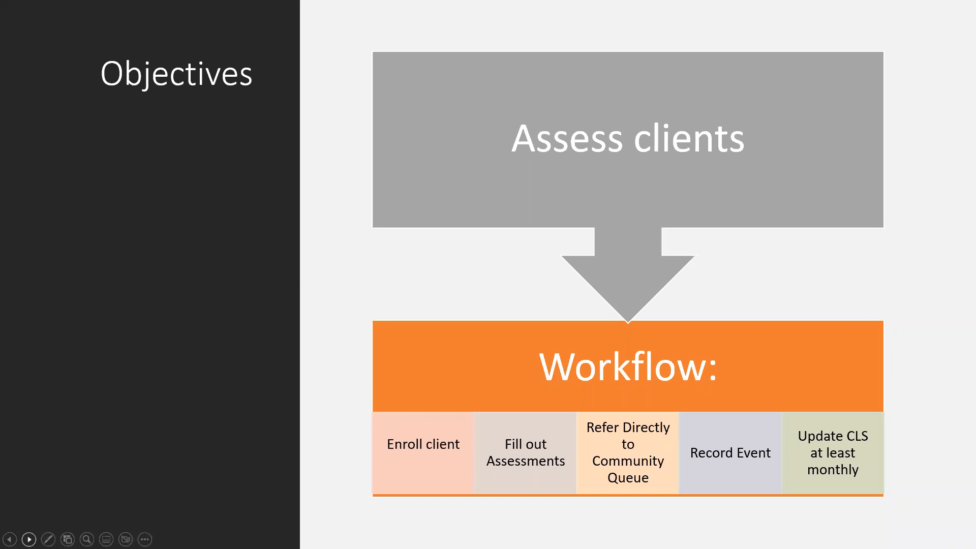
pyautogui.press('Right')
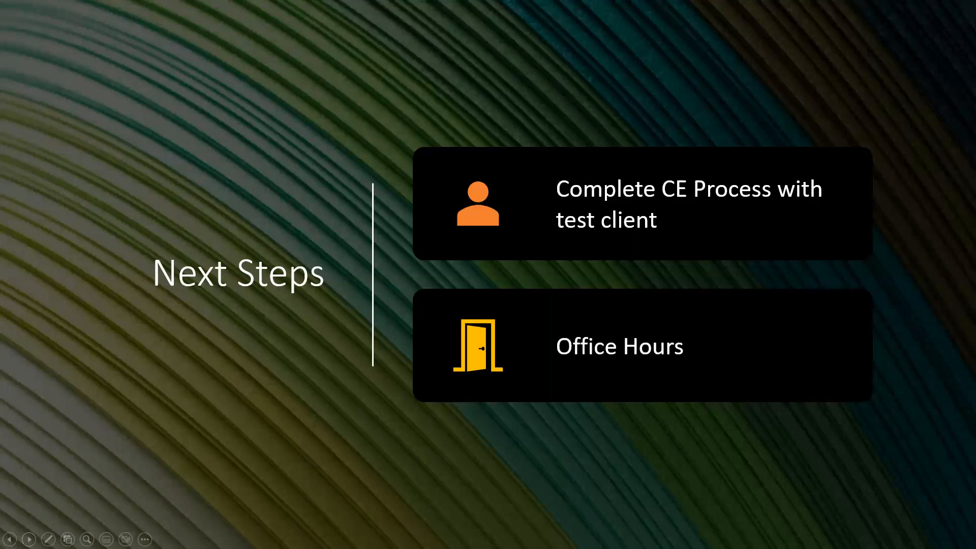
# Switch back to Clarity Human Services, open the inbox and examine a new message's agency choices, closing the message without sending
pyautogui.hotkey('alt', 'Tab')
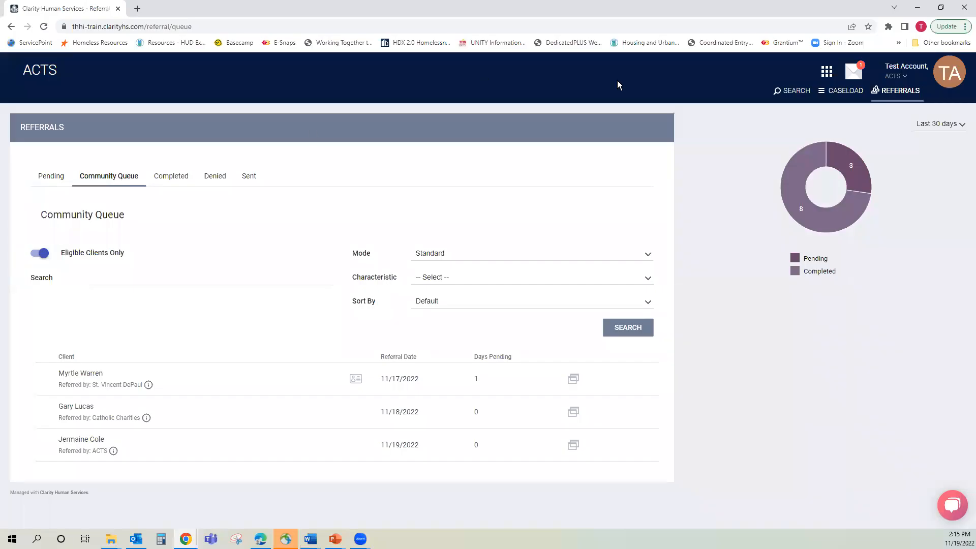
pyautogui.click(854, 76)
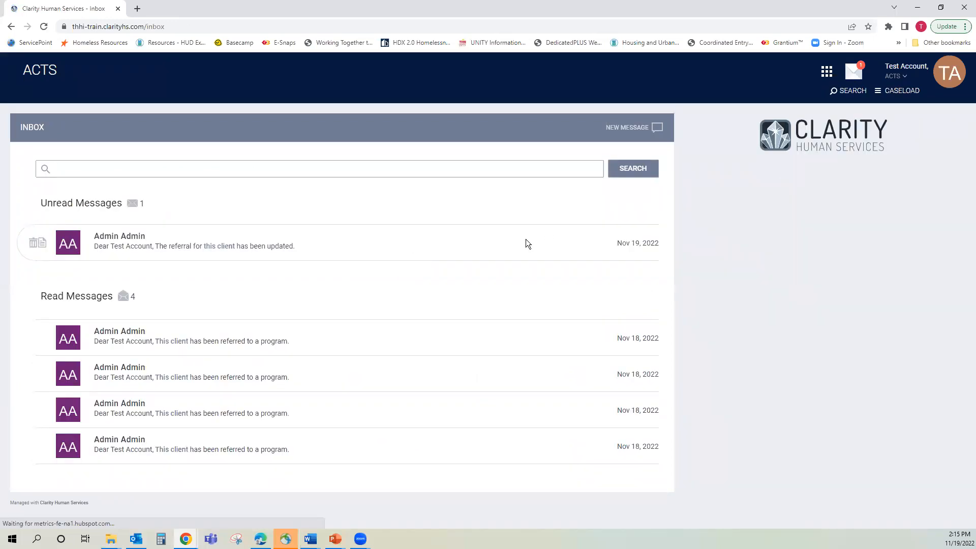
pyautogui.click(641, 131)
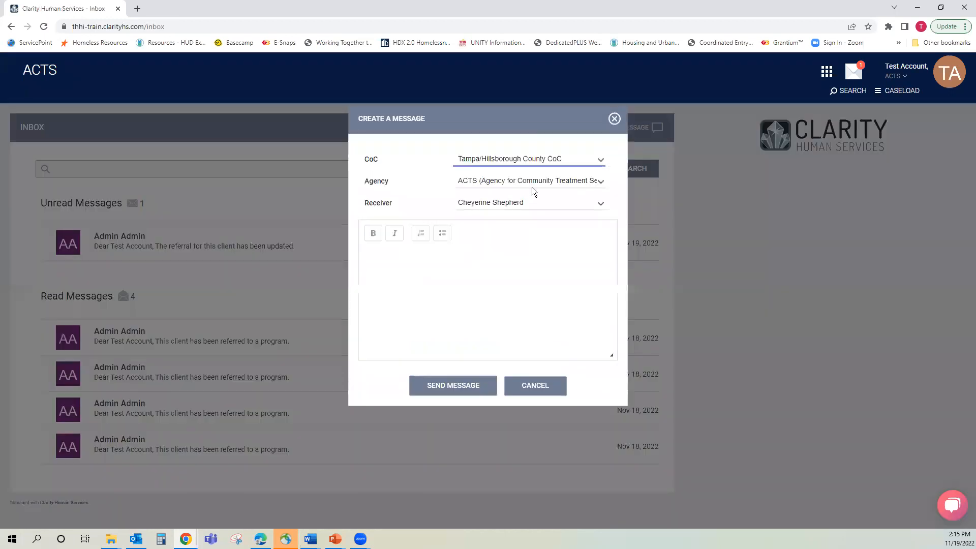
pyautogui.click(542, 182)
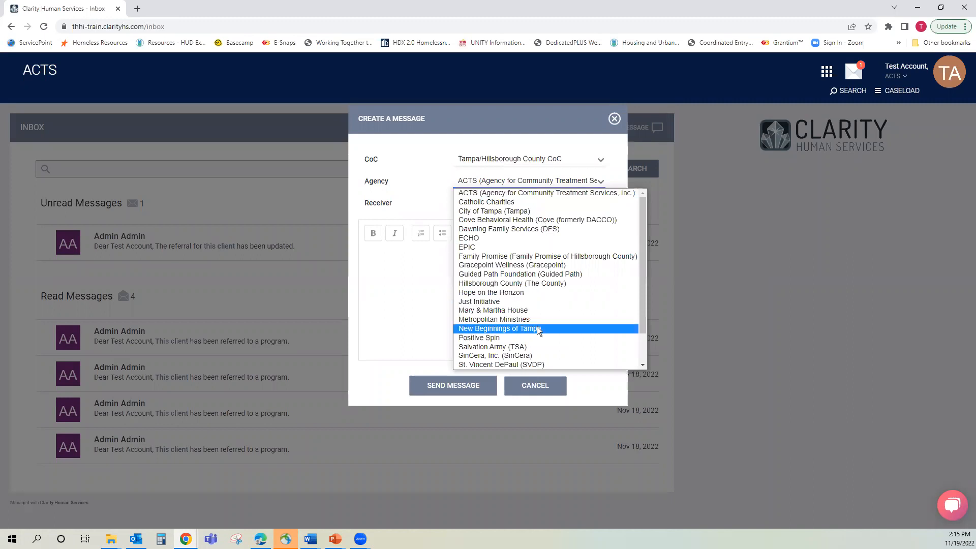
pyautogui.click(614, 120)
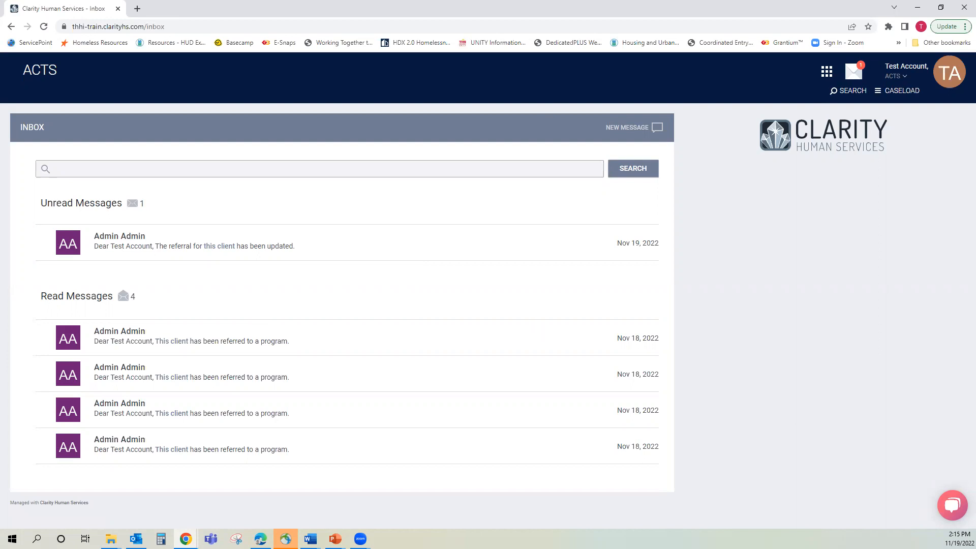
# Switch to the running PowerPoint slide show at the Next Steps slide
pyautogui.click(335, 538)
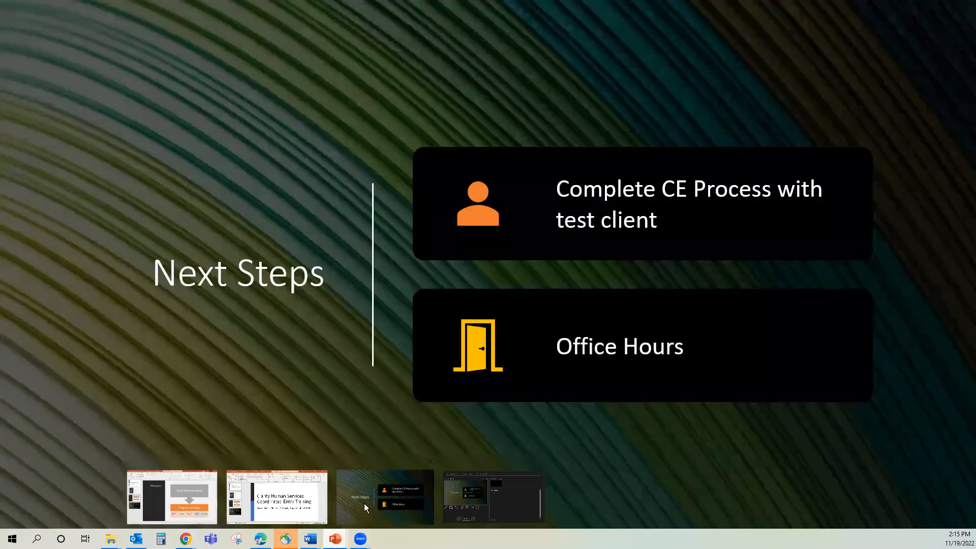
pyautogui.click(364, 503)
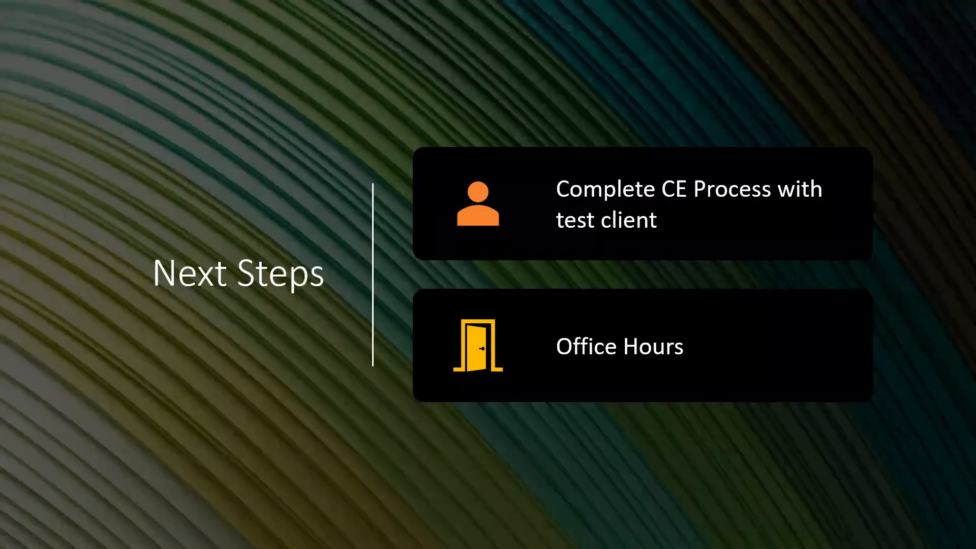